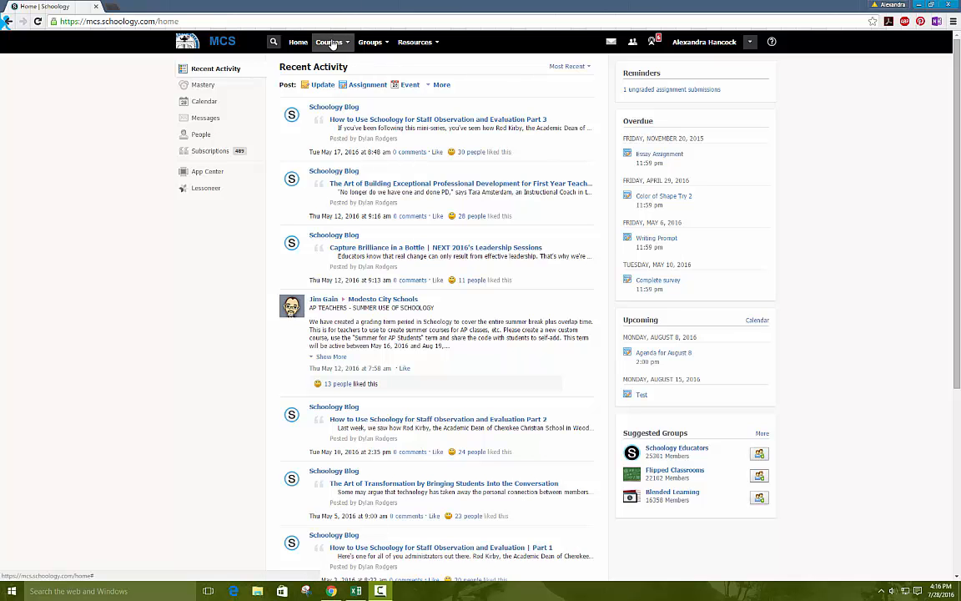
Open the gradebook of the course ELA May 5th Advanced: Section 1.
left_click(331, 44)
left_click(338, 60)
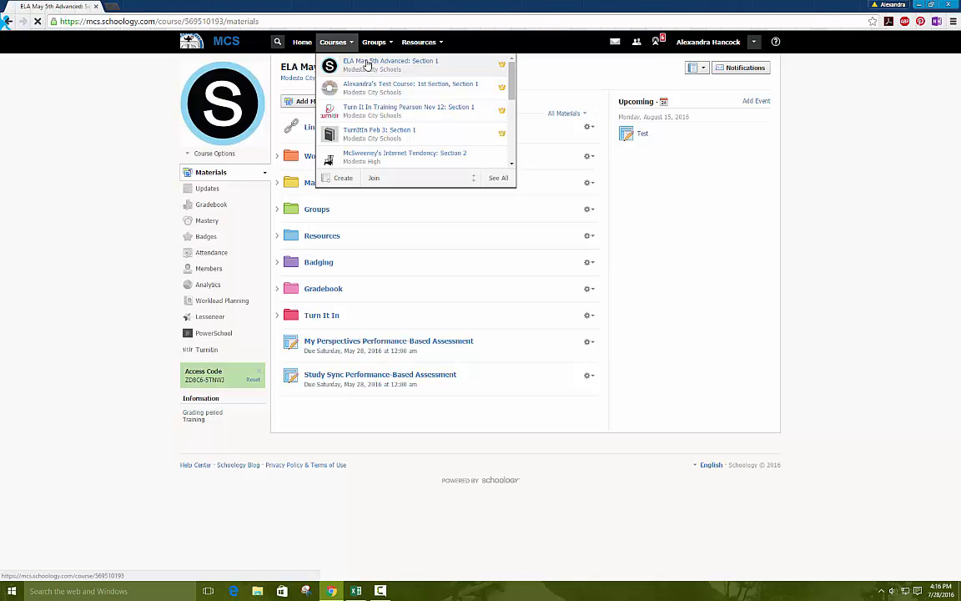
left_click(368, 65)
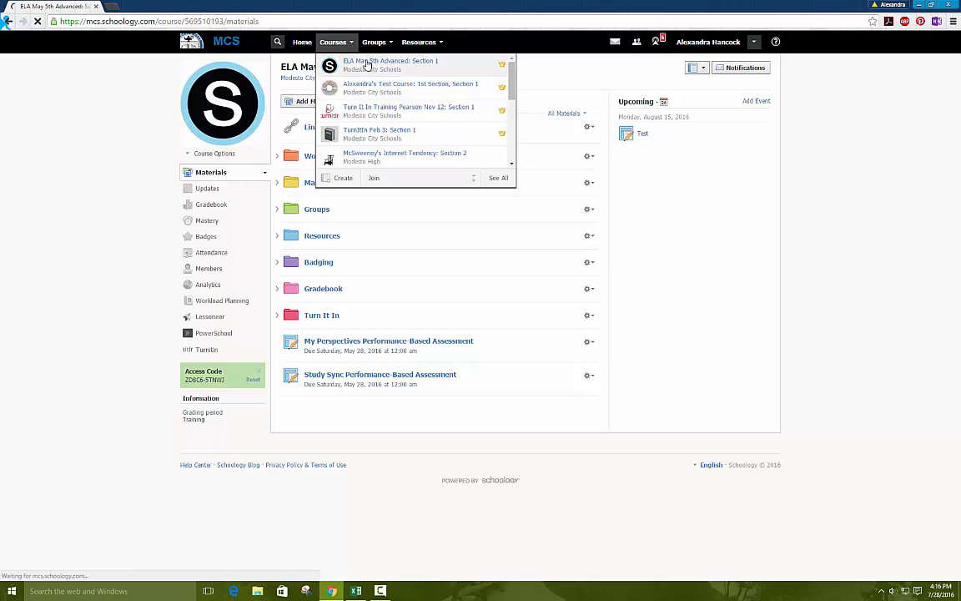
left_click(235, 203)
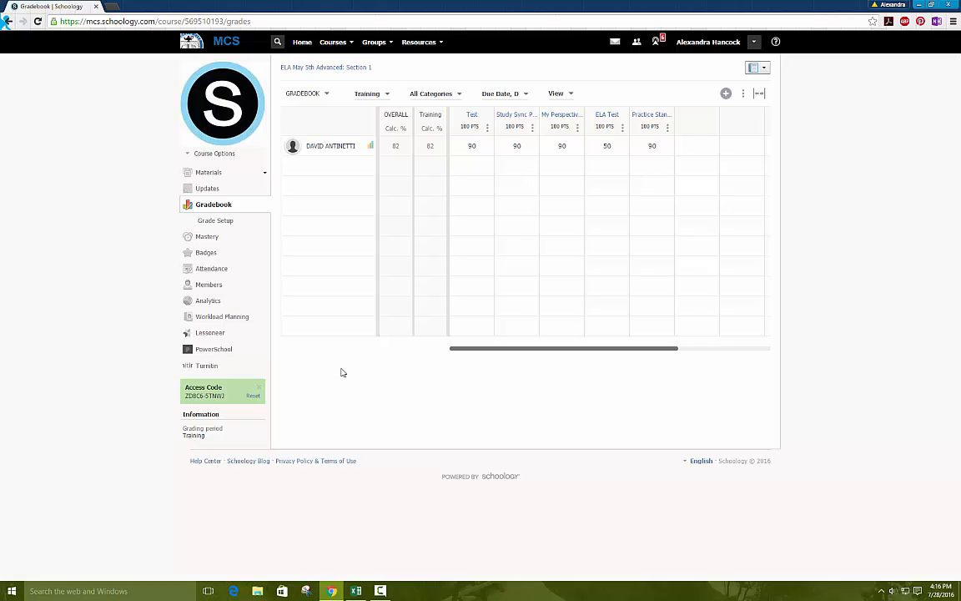
Export the gradebook using the Gradebook as CSV option and open the downloaded file in Excel.
left_click(743, 97)
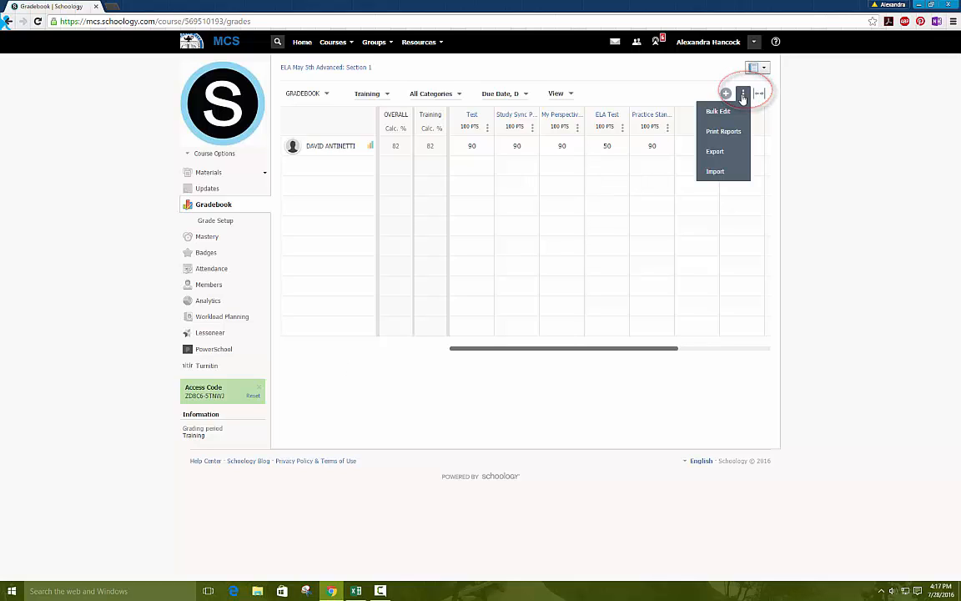
left_click(725, 153)
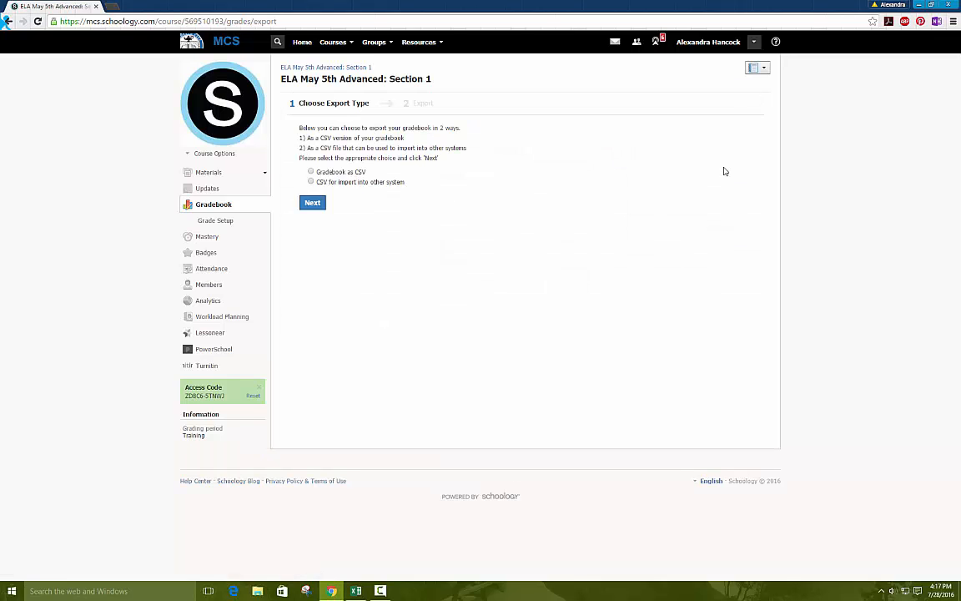
left_click(313, 204)
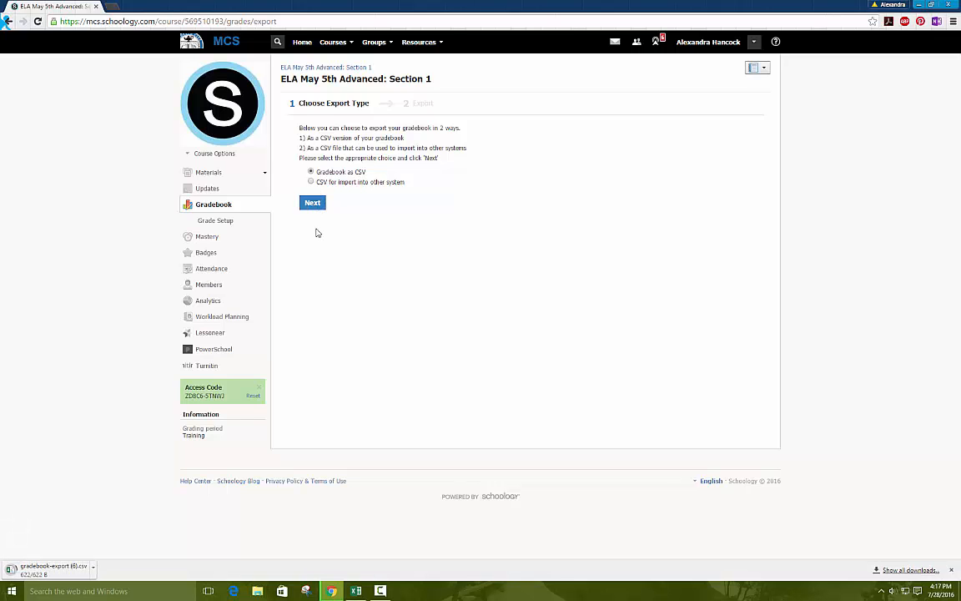
left_click(100, 570)
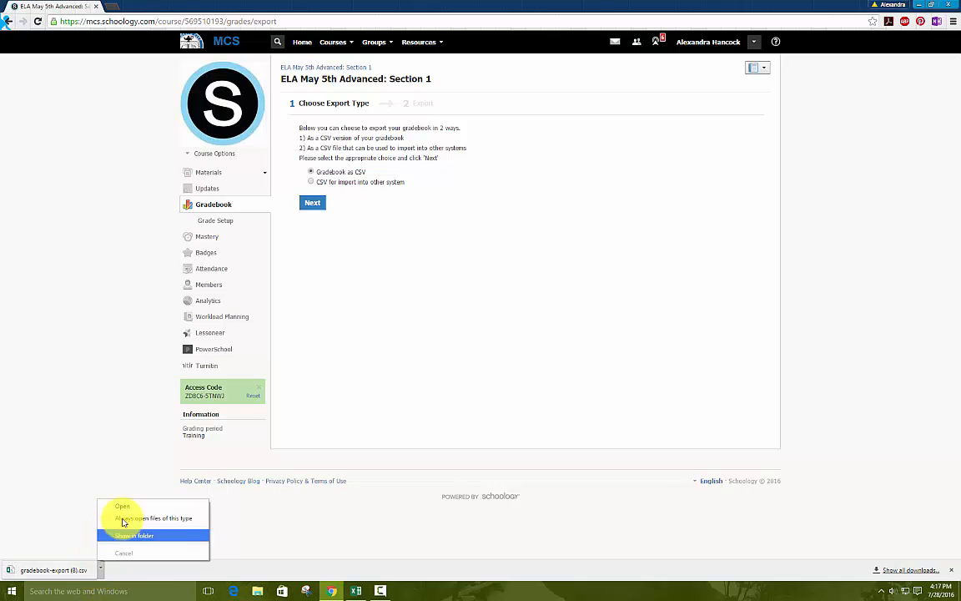
left_click(122, 506)
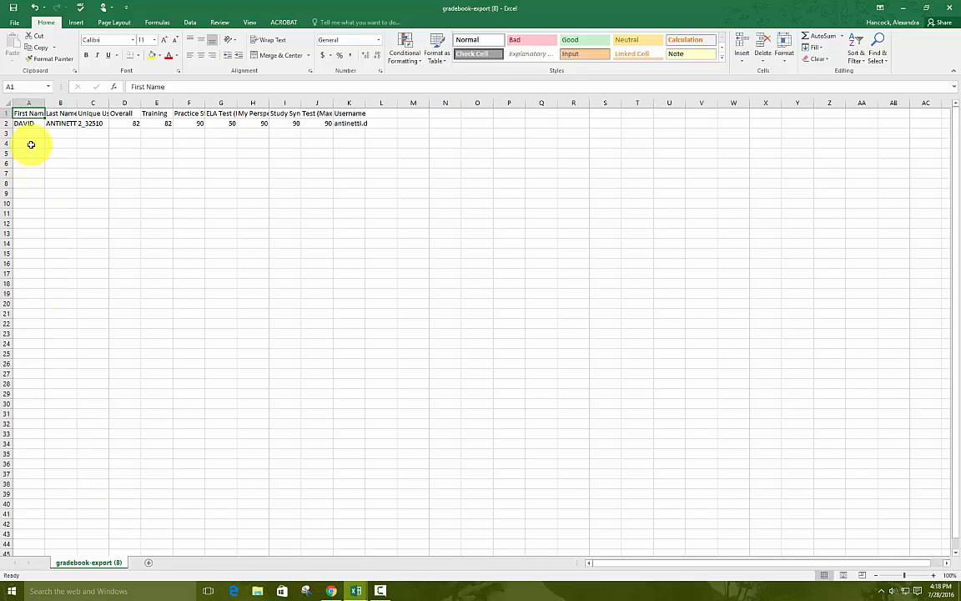
Clear the Username column (K) in the exported gradebook sheet.
left_click(70, 112)
left_click(92, 112)
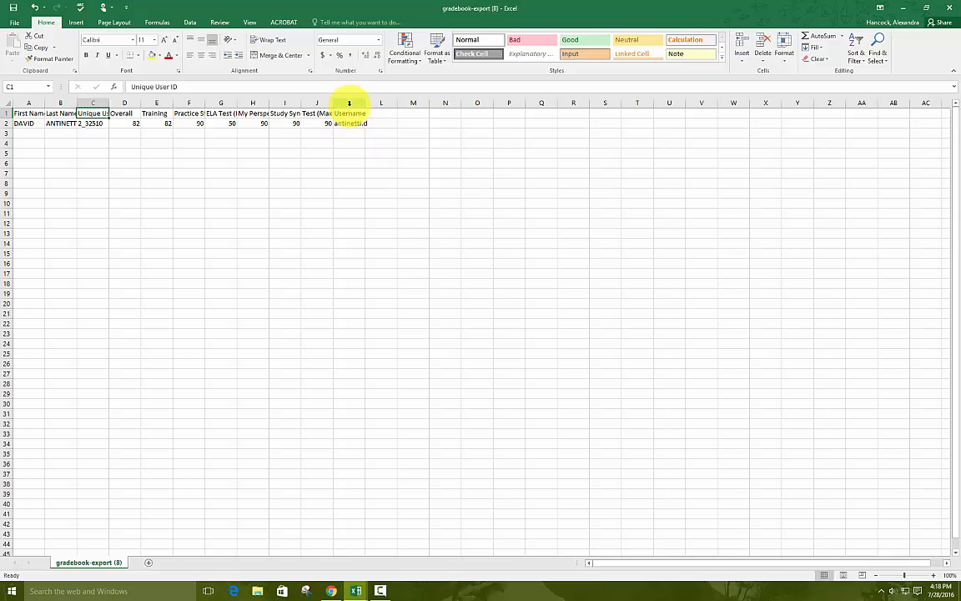
left_click(349, 103)
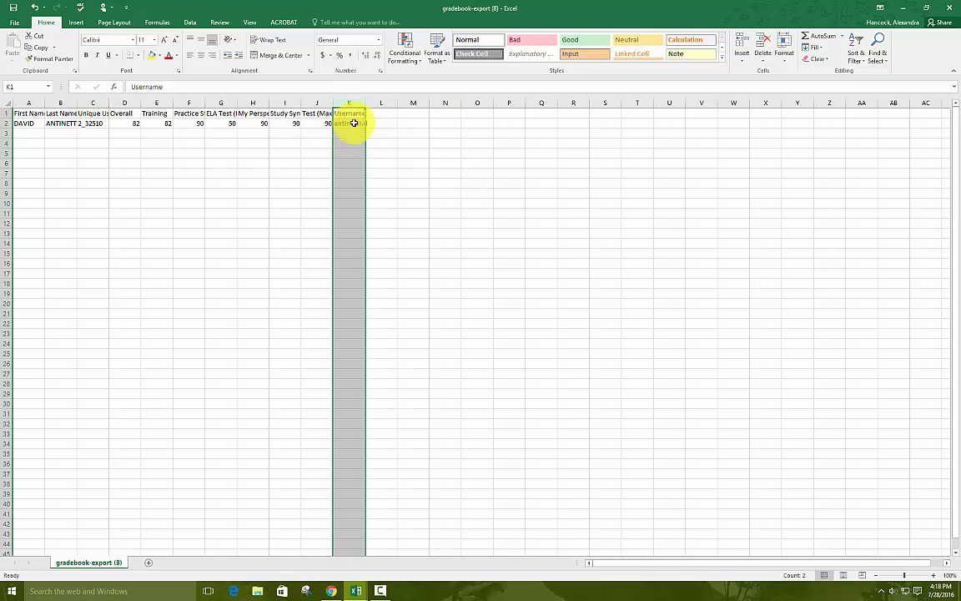
key("Delete")
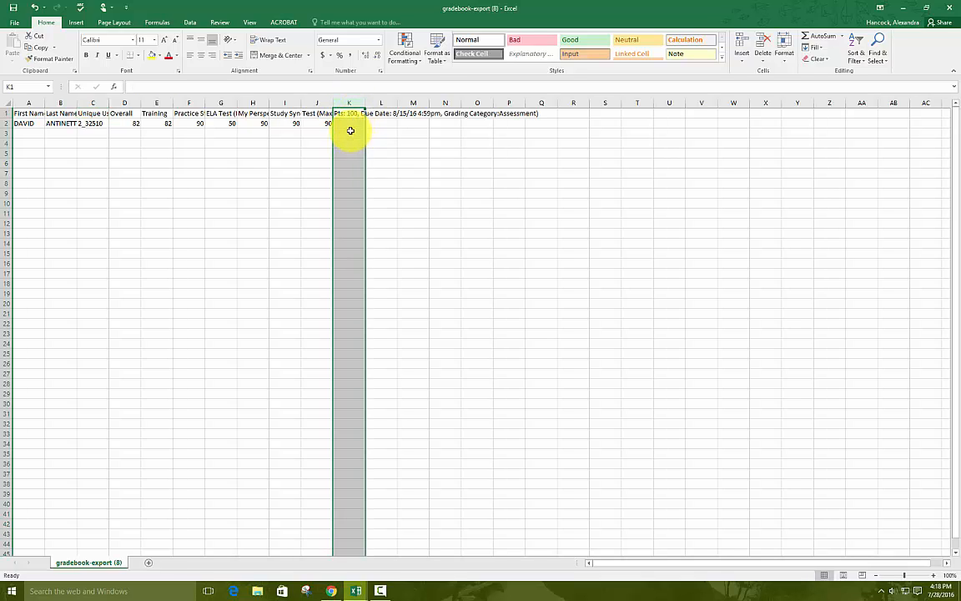
Copy the Worksheet 1 heading and score from B1:B2 of Book1 into the gradebook export, starting at cell K1.
left_click(315, 112)
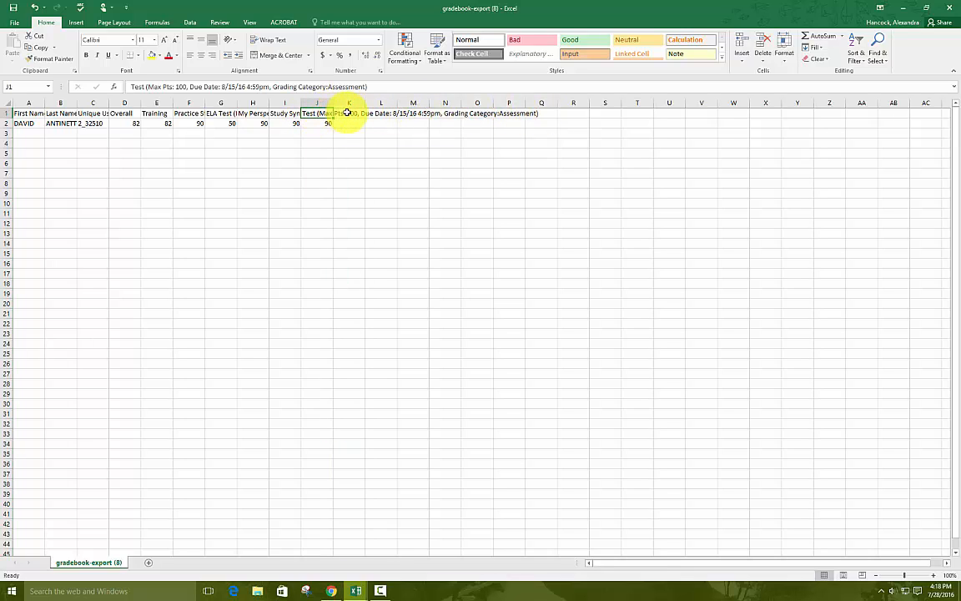
left_click(347, 112)
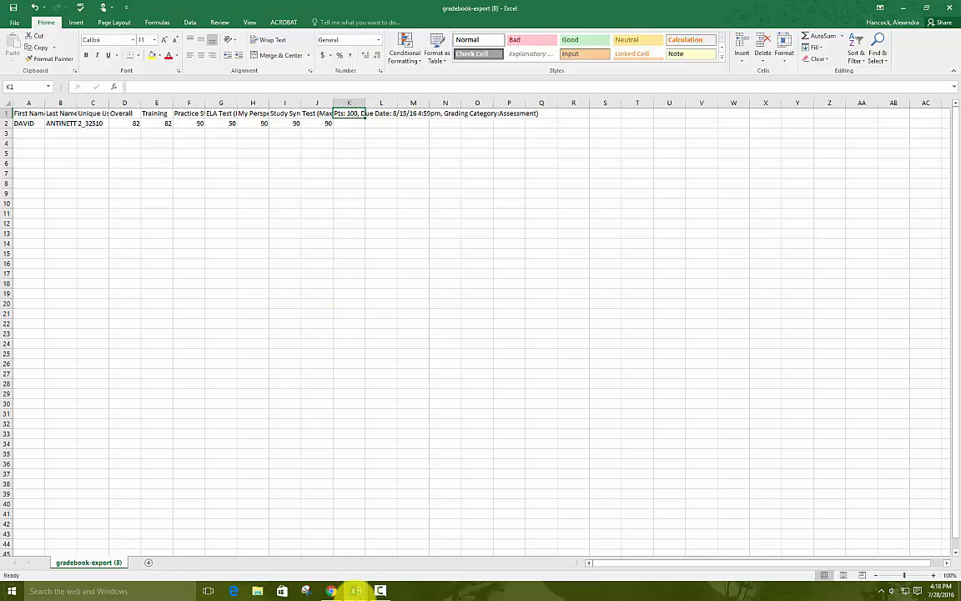
mouse_move(361, 586)
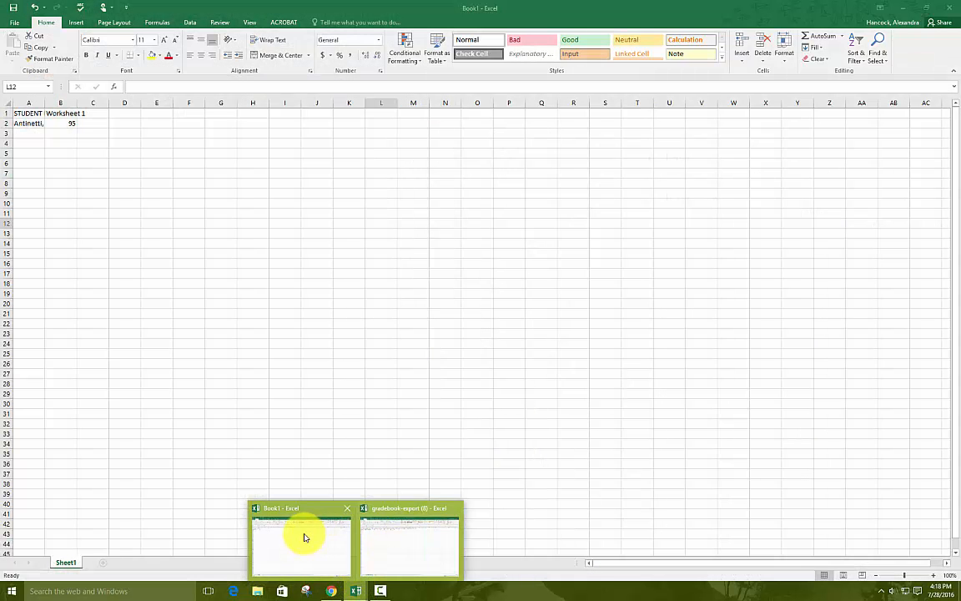
left_click(304, 537)
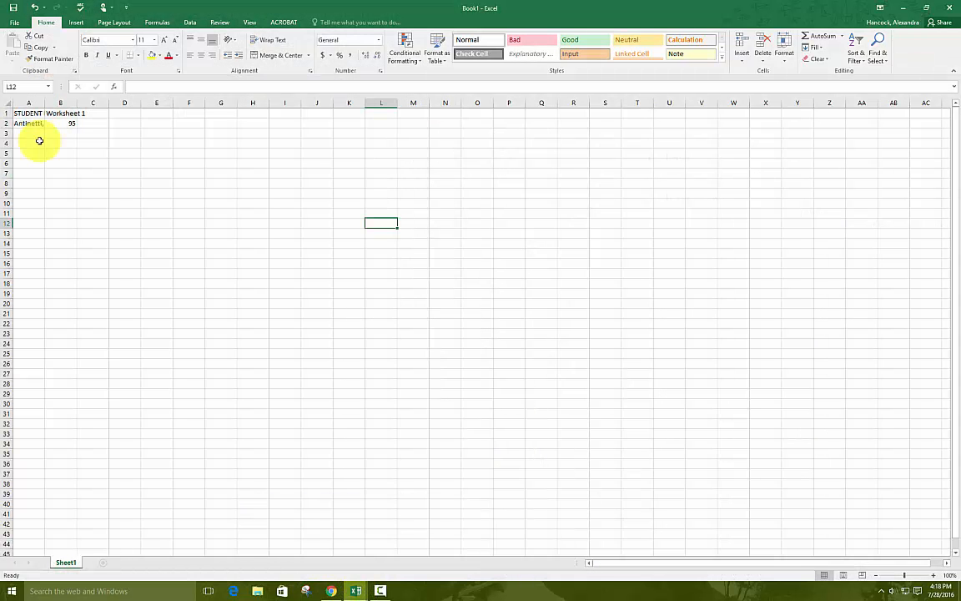
left_click(27, 120)
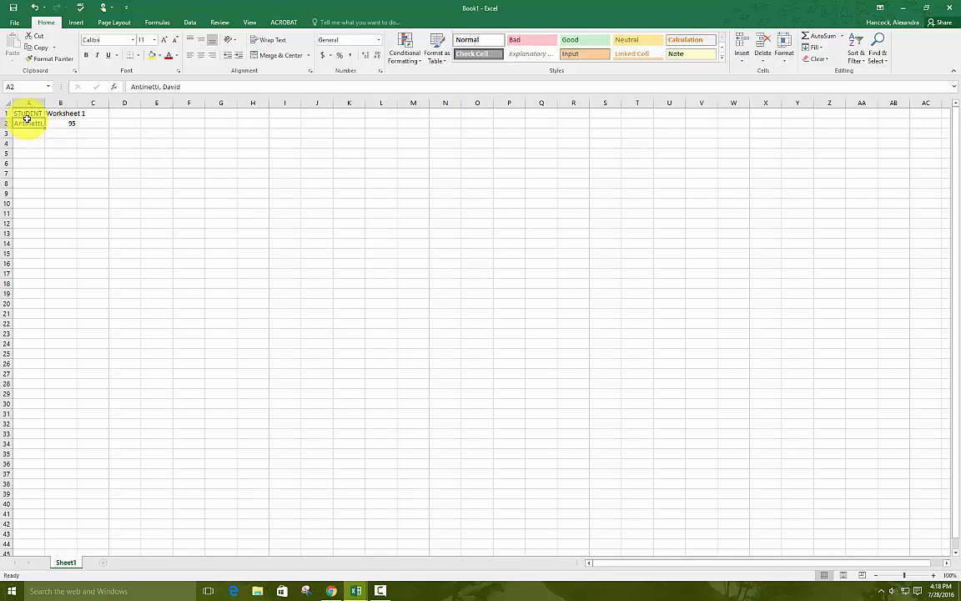
left_click(66, 111)
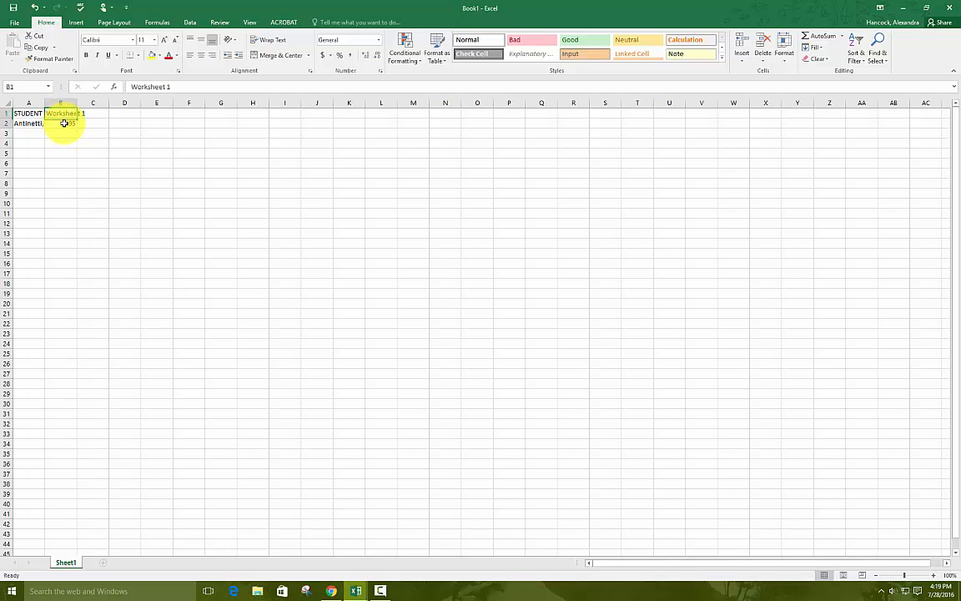
left_click(64, 123, "shift")
key("ctrl+c")
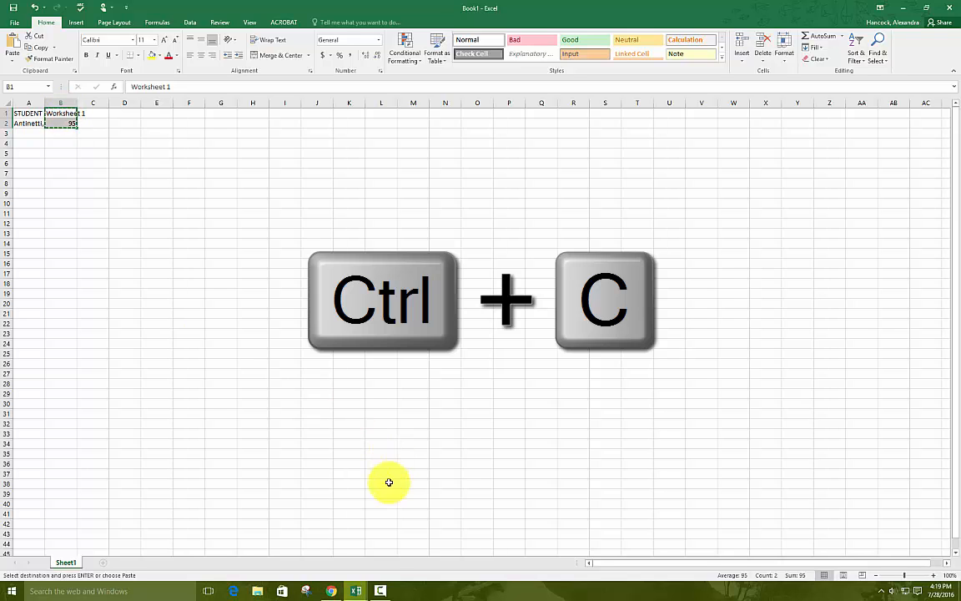
mouse_move(357, 594)
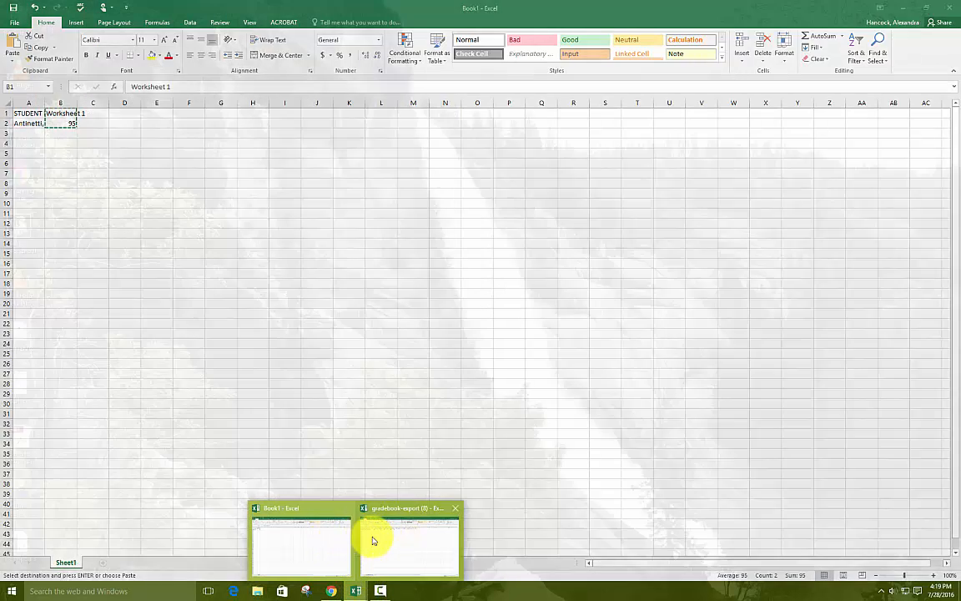
left_click(373, 539)
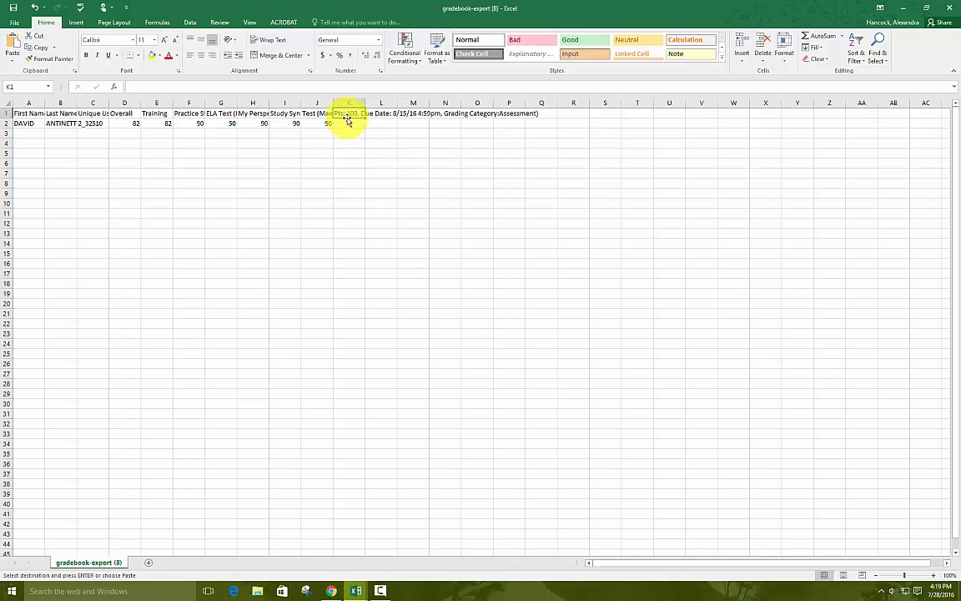
key("ctrl+v")
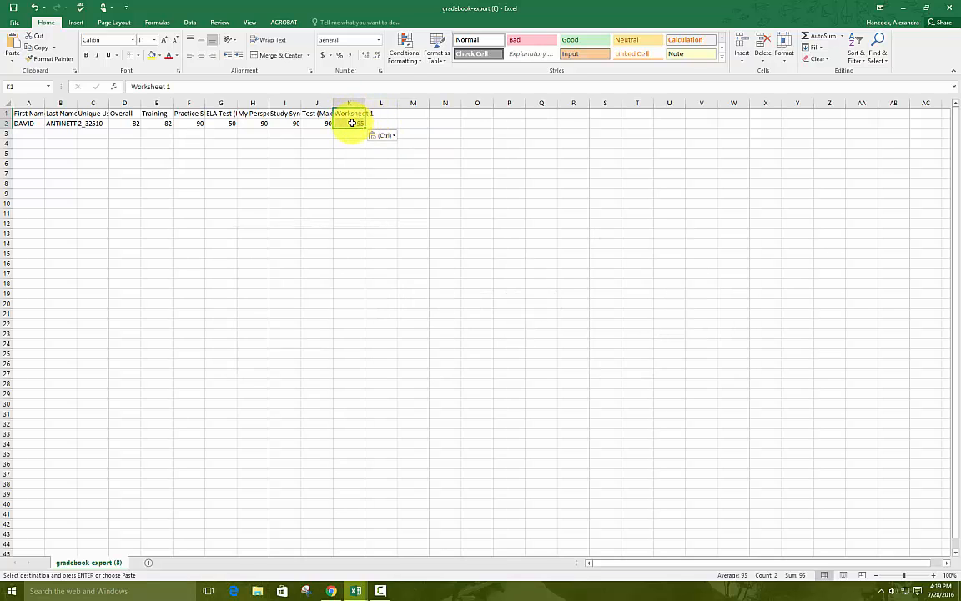
Add a Quiz 1 column heading in L1 with a score of 80 for the student in L2.
left_click(390, 113)
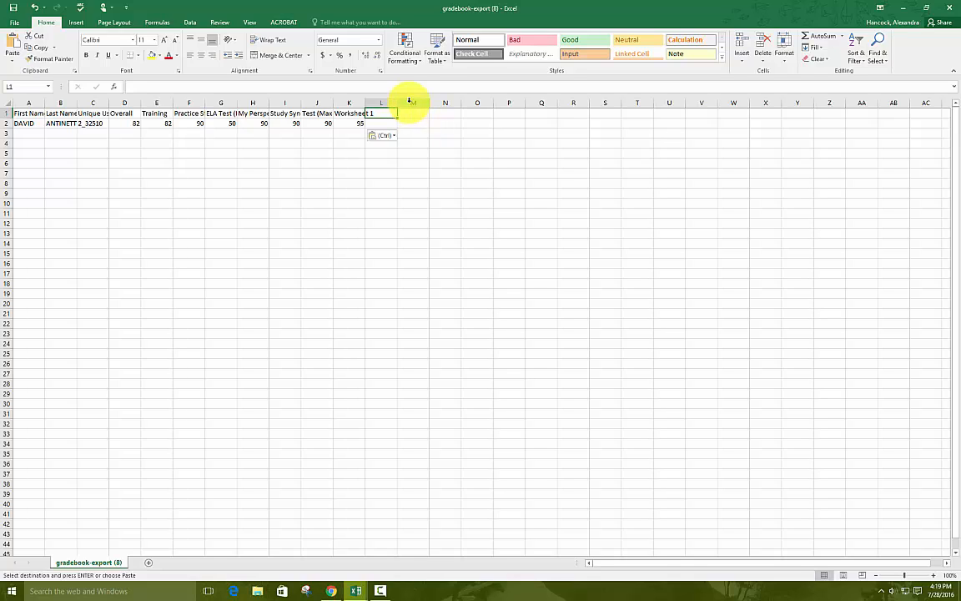
type("Q")
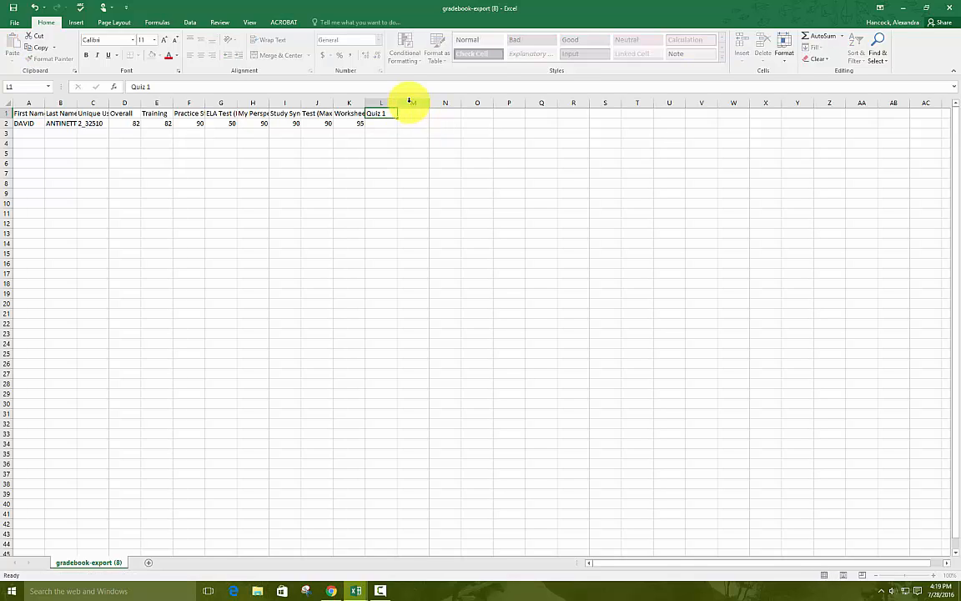
type("uiz 1")
key("Return")
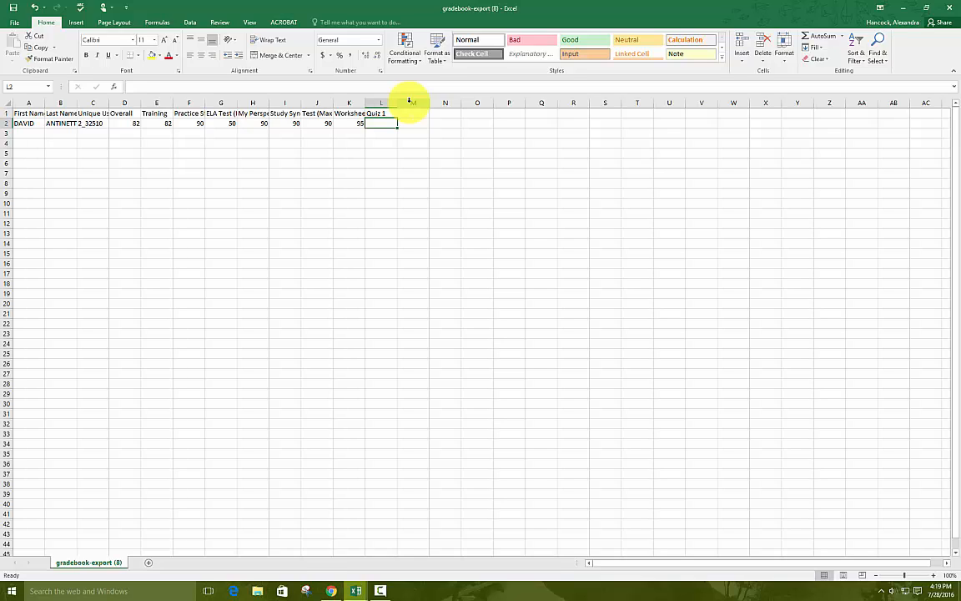
type("80")
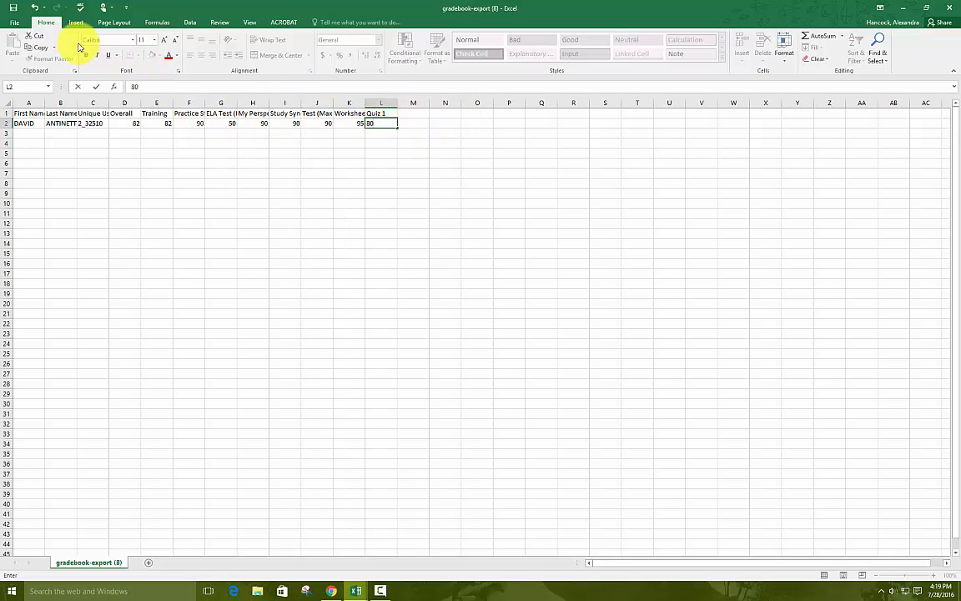
Save the workbook to the Desktop as Grade Import 7-28-16 in CSV (Comma delimited) format, keeping that format.
left_click(18, 27)
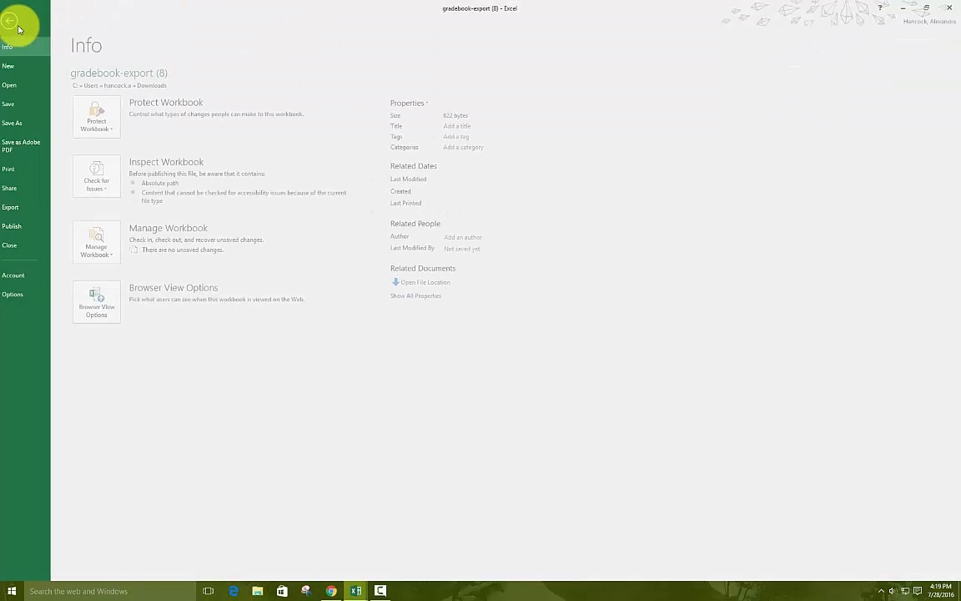
left_click(25, 123)
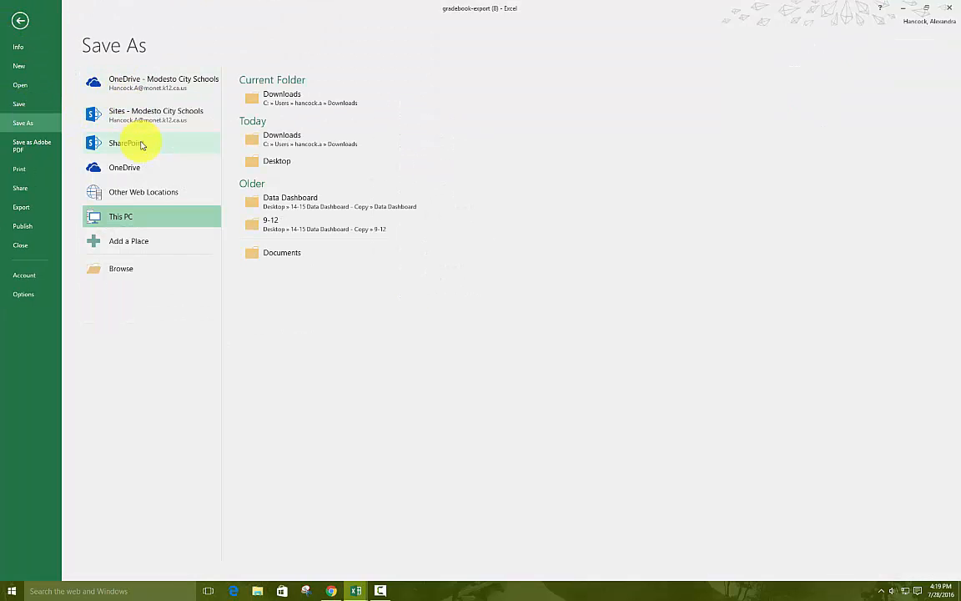
double_click(144, 217)
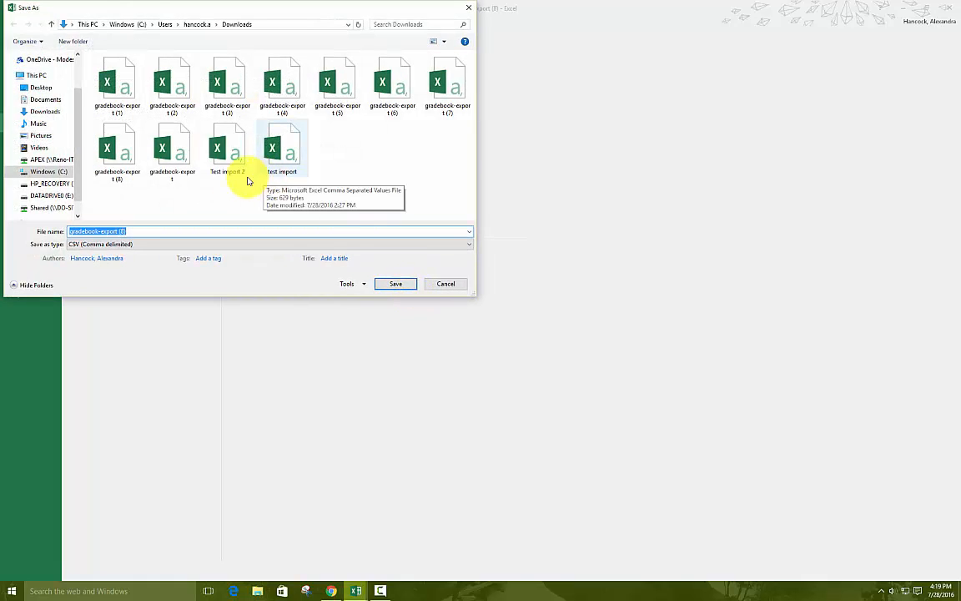
left_click(41, 89)
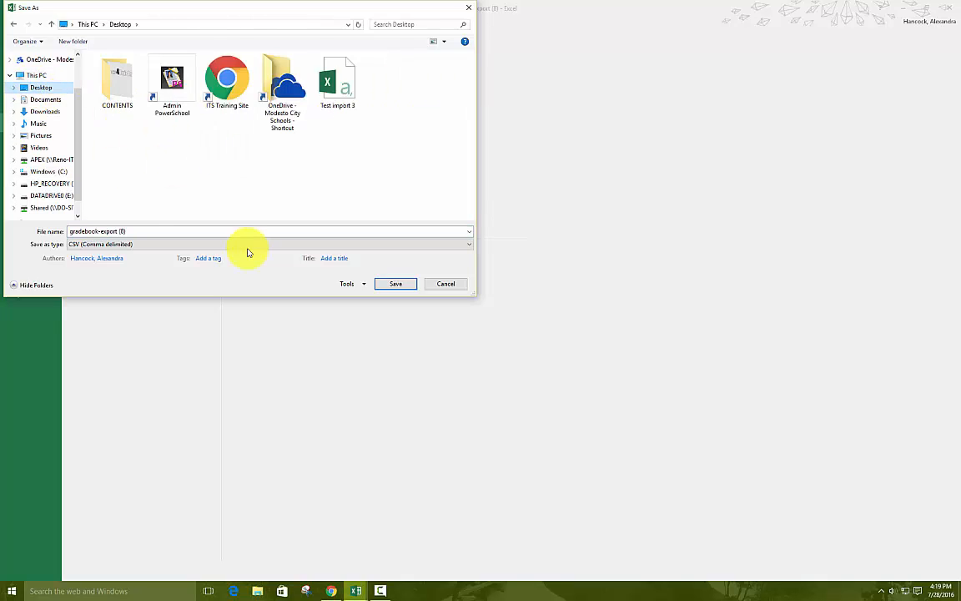
left_click_drag(159, 232, 19, 233)
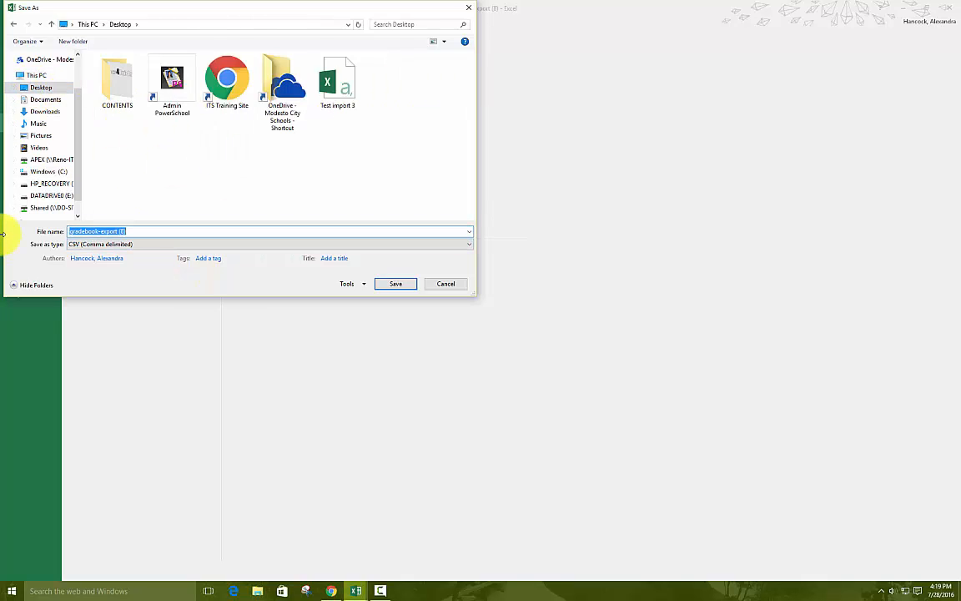
type("Gra")
left_click(404, 289)
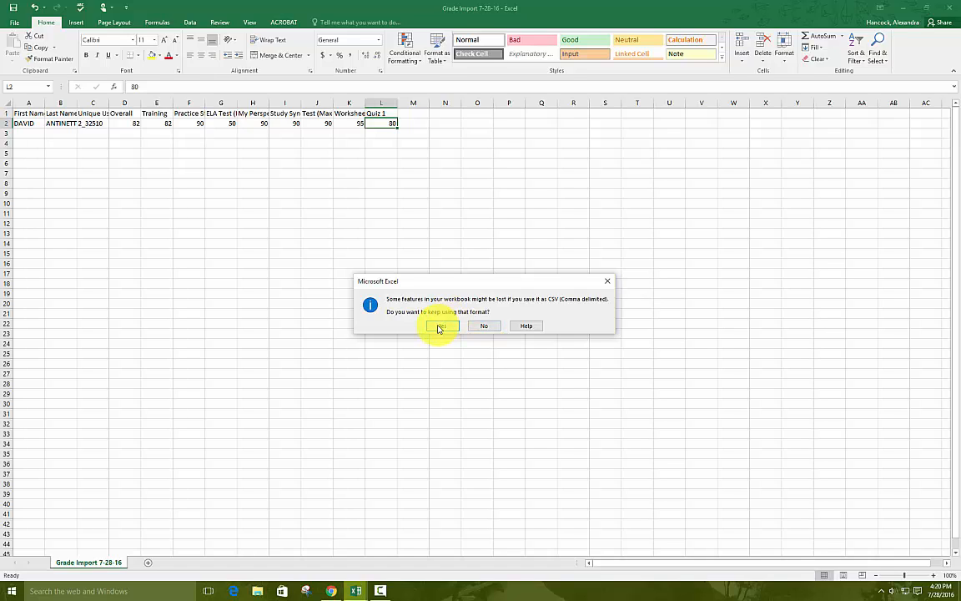
left_click(438, 328)
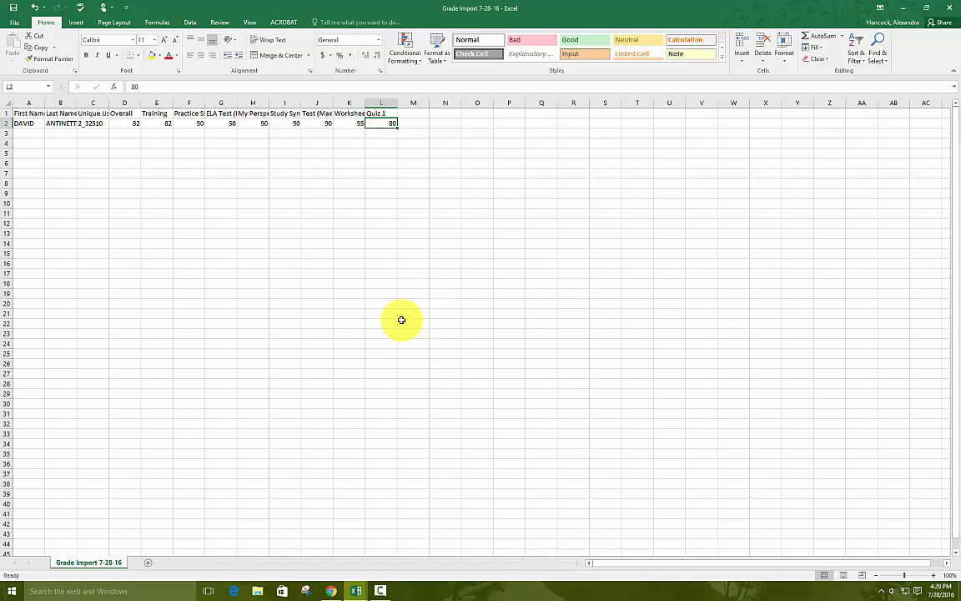
Minimize both Excel workbooks and return to the course gradebook in Schoology.
left_click(900, 8)
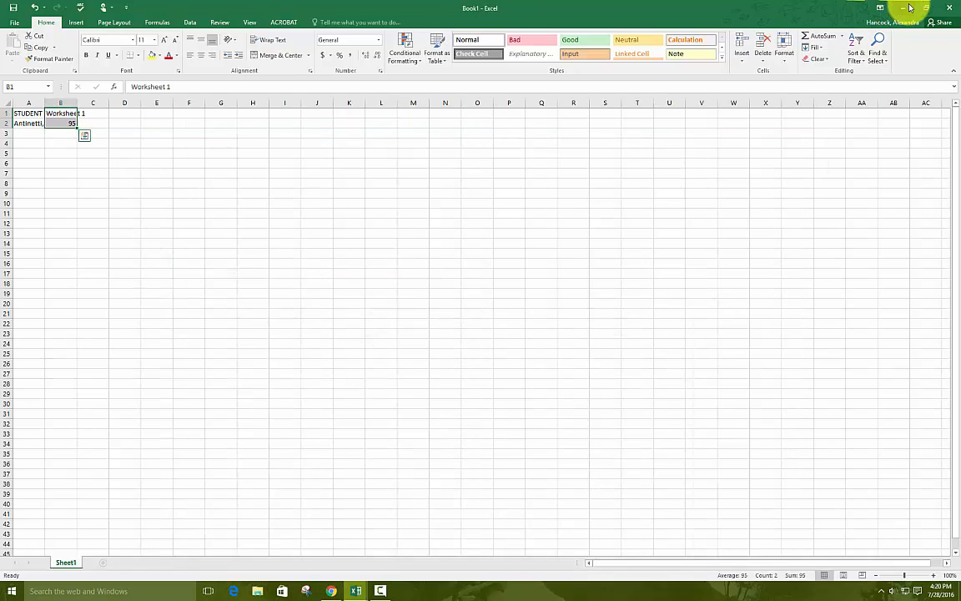
left_click(905, 8)
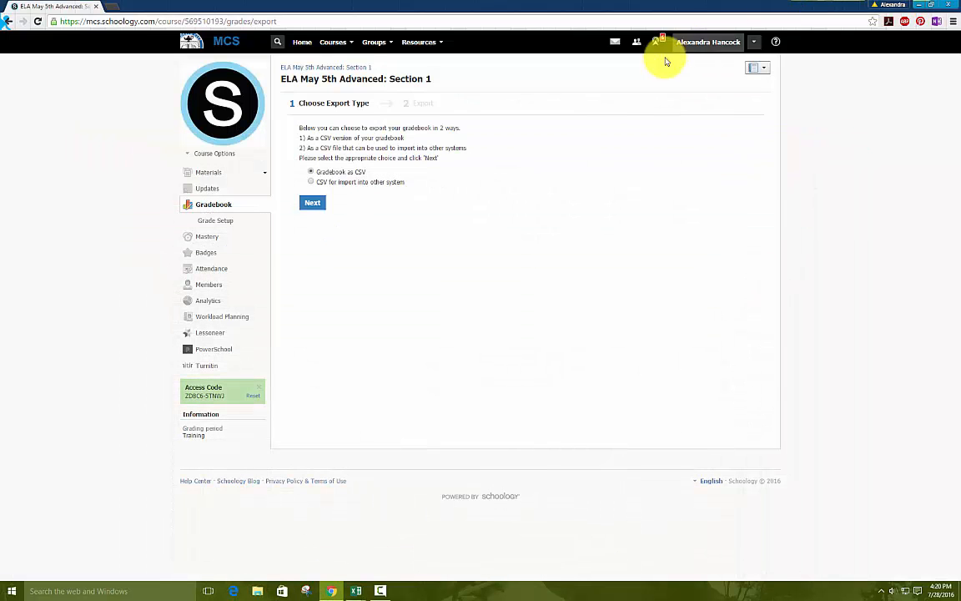
left_click(208, 204)
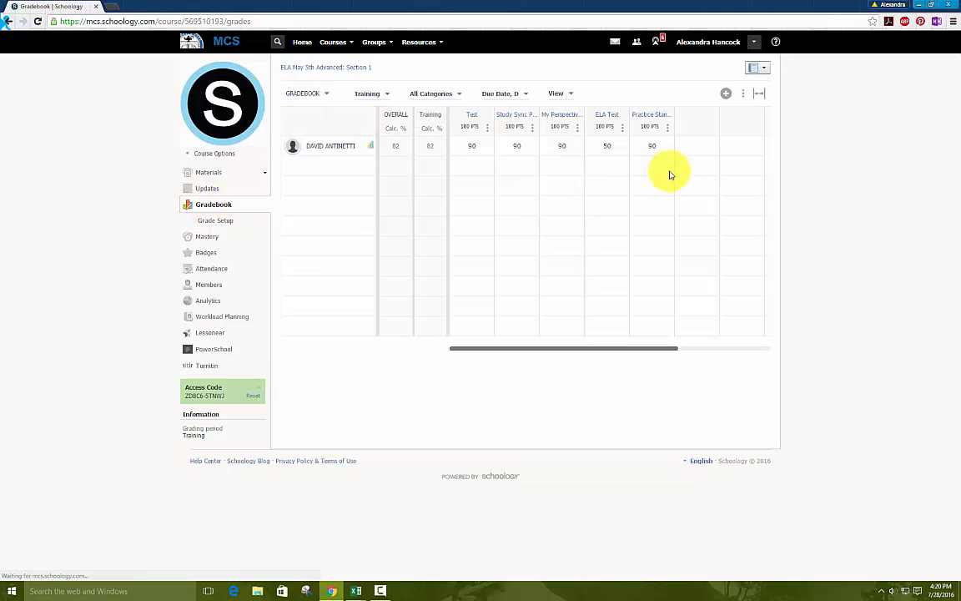
Start a gradebook grade import and upload Grade Import 7-28-16.csv from the Desktop.
left_click(744, 95)
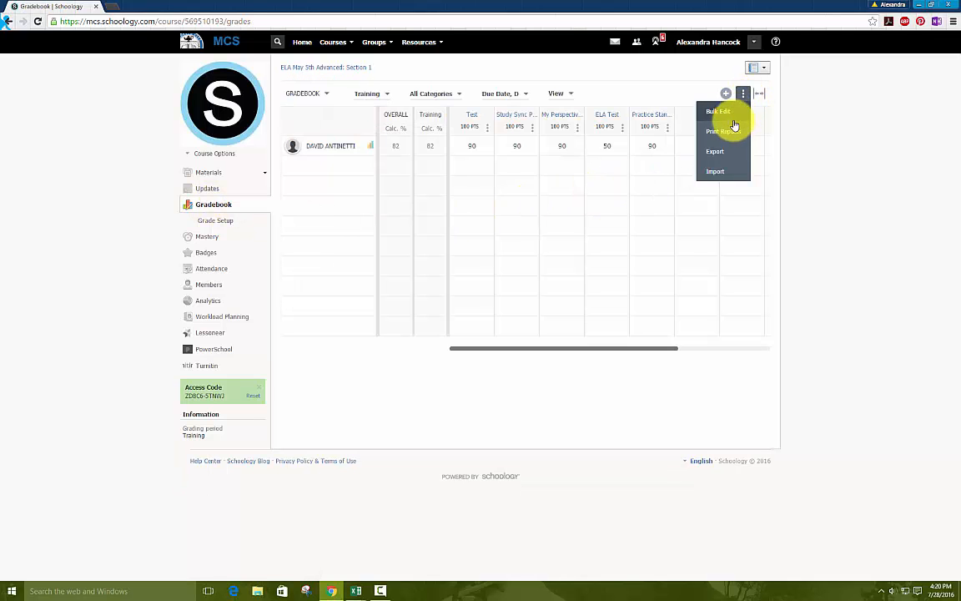
left_click(718, 172)
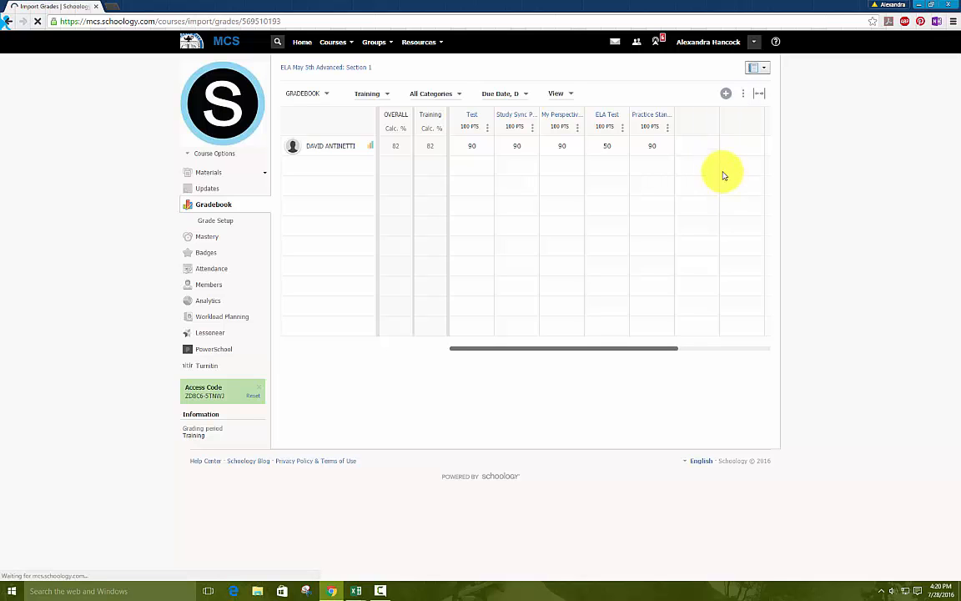
left_click(258, 143)
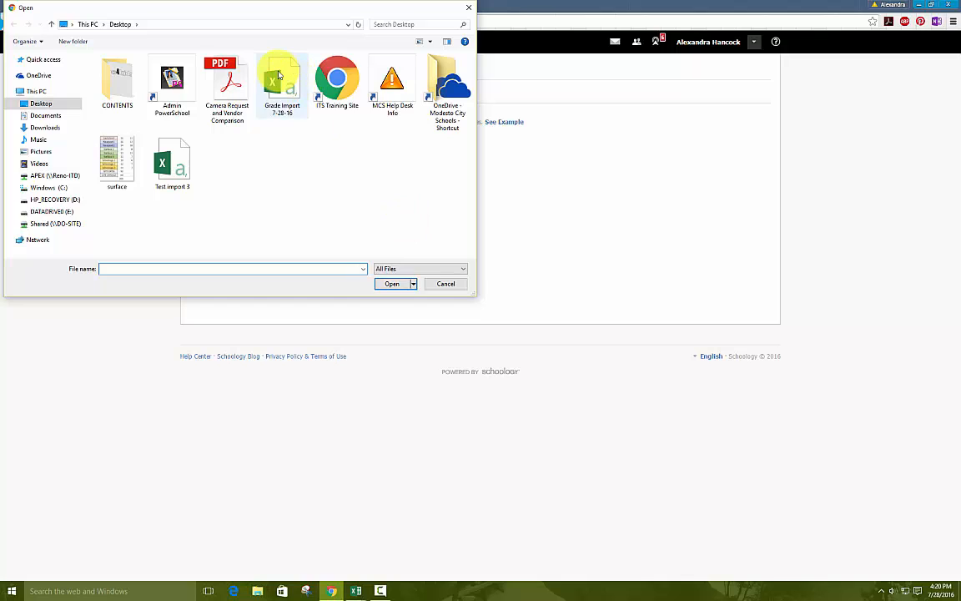
left_click(277, 84)
left_click(386, 287)
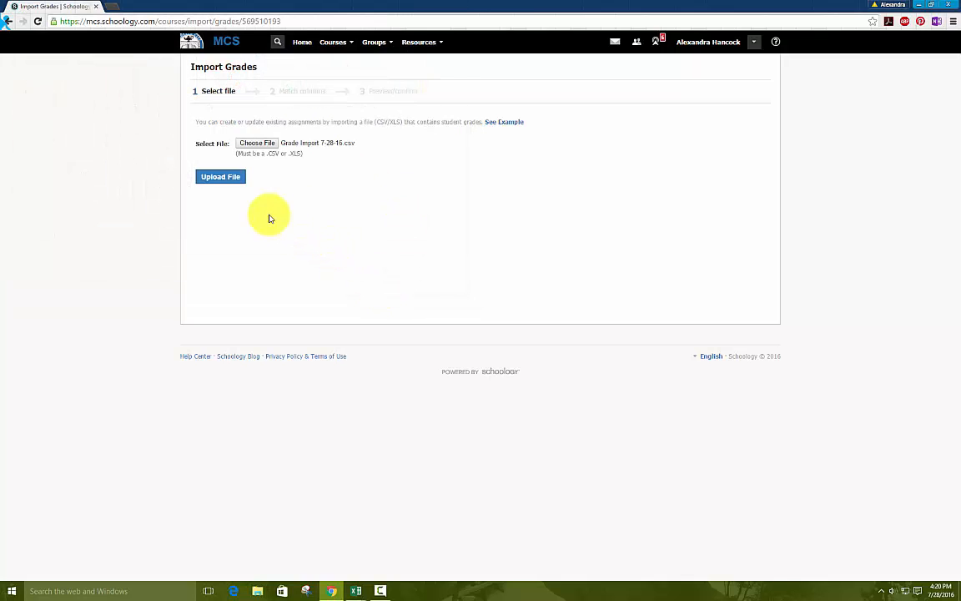
left_click(221, 179)
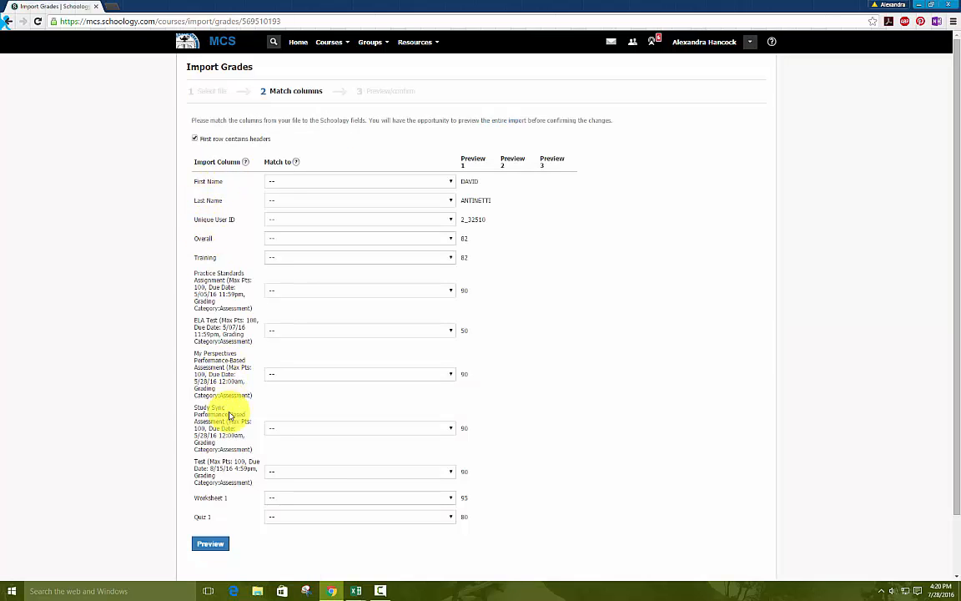
Check the column headings in the Grade Import 7-28-16 workbook in Excel, and return to Schoology's column matching page in Chrome.
mouse_move(355, 589)
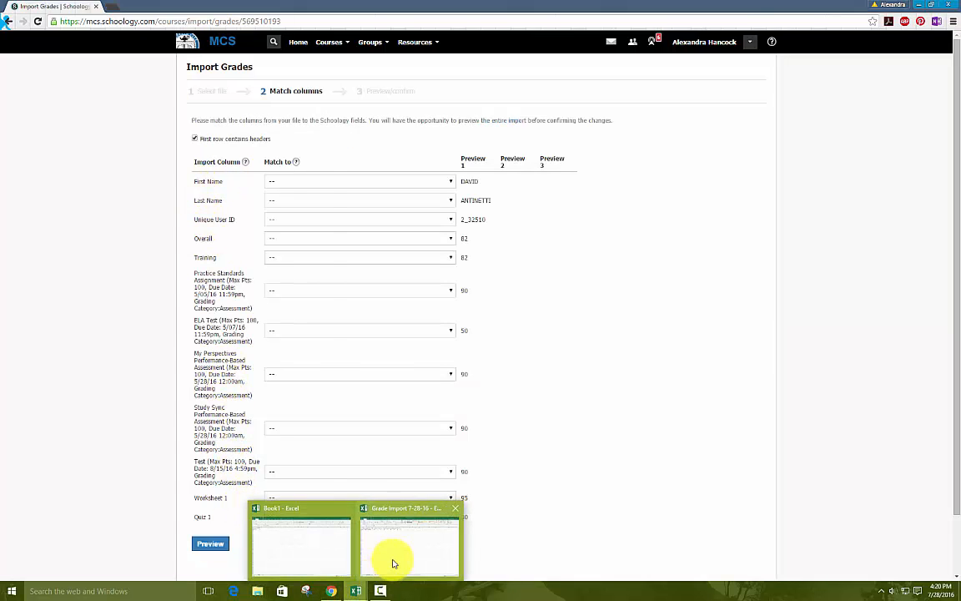
left_click(394, 563)
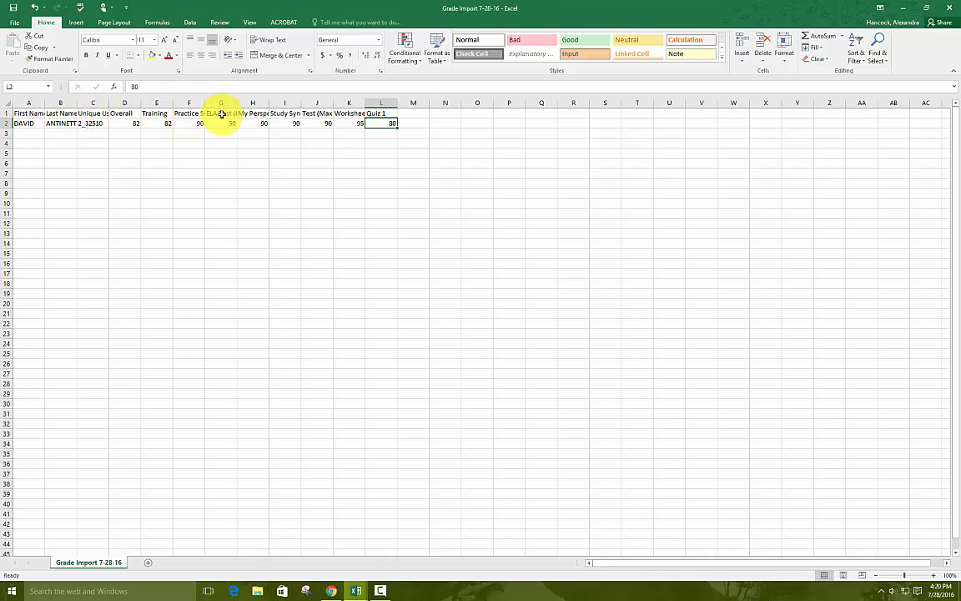
left_click(331, 591)
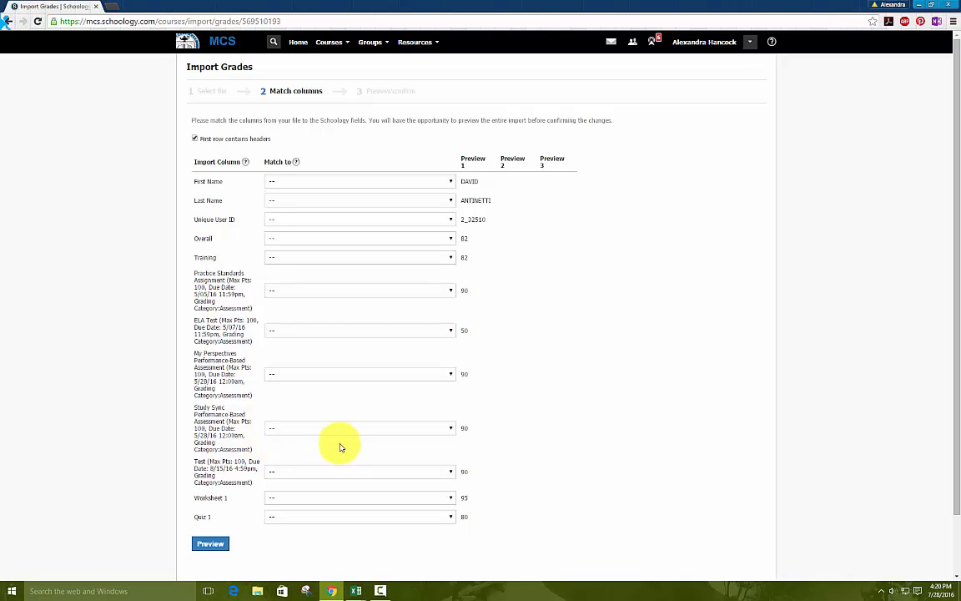
Match the Unique User ID import column to the Unique User ID field.
left_click_drag(177, 149, 226, 206)
left_click(227, 218)
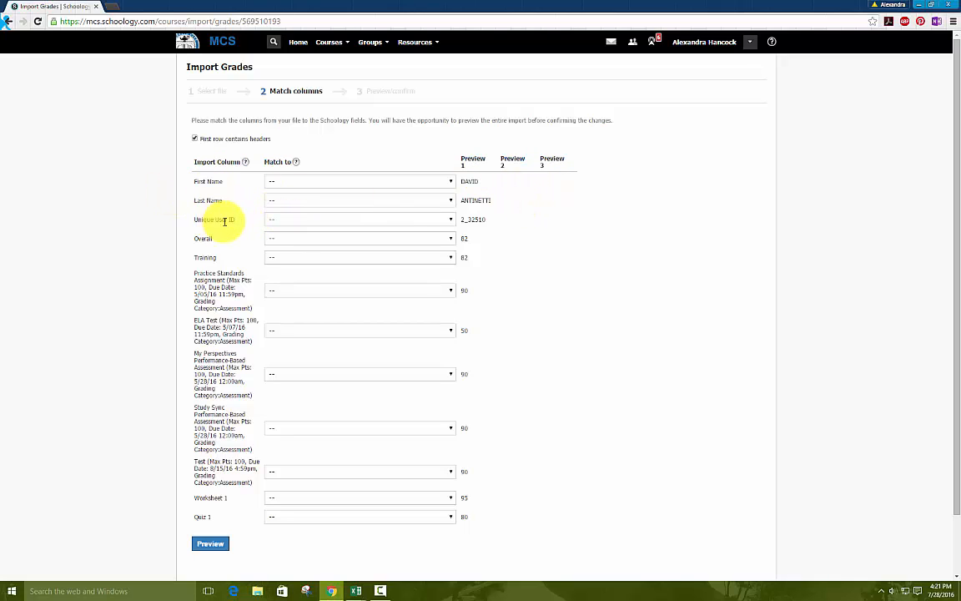
left_click(282, 222)
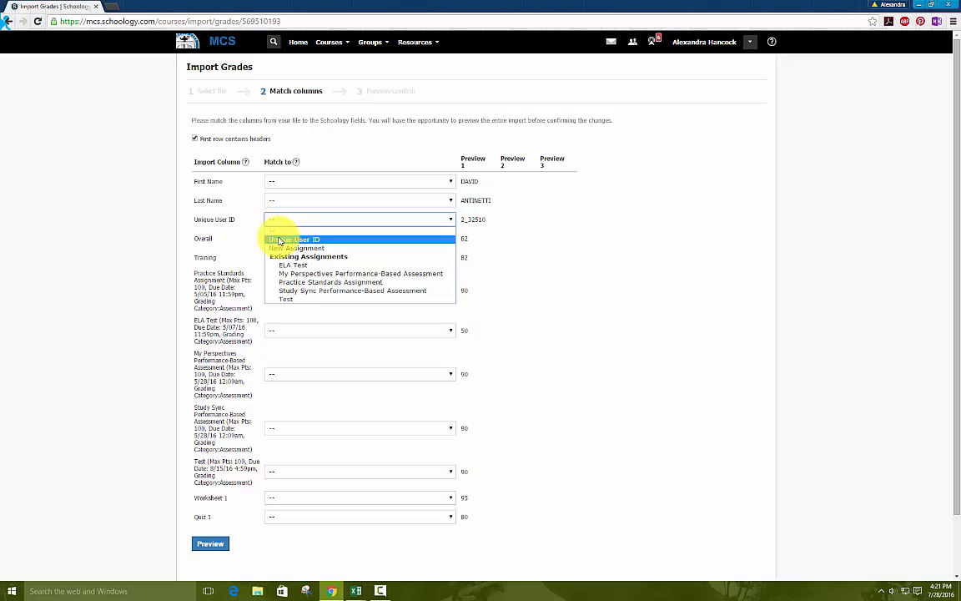
left_click(277, 238)
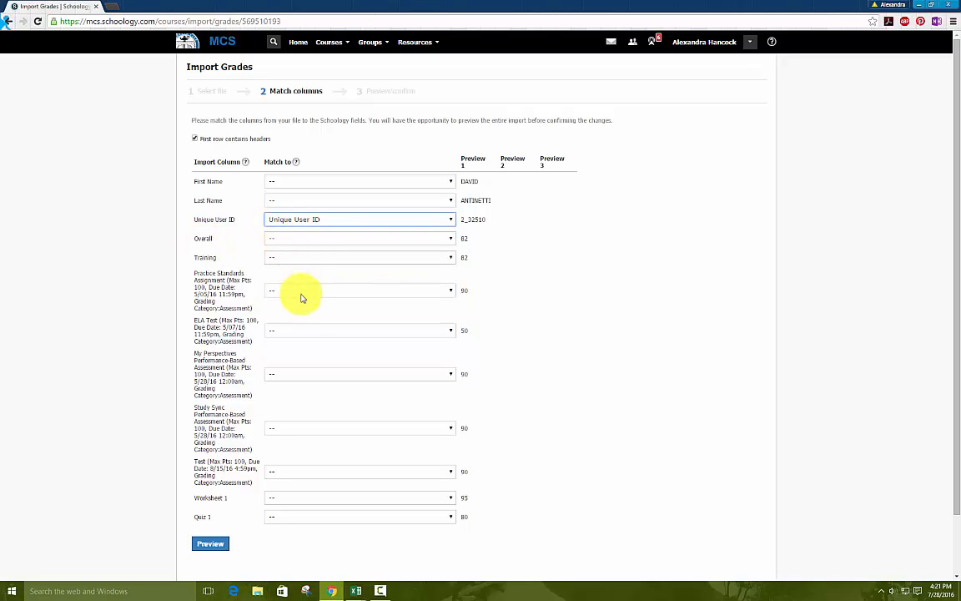
Match the Practice Standards Assignment and ELA Test import columns to the existing assignments of the same names.
left_click_drag(192, 277, 233, 410)
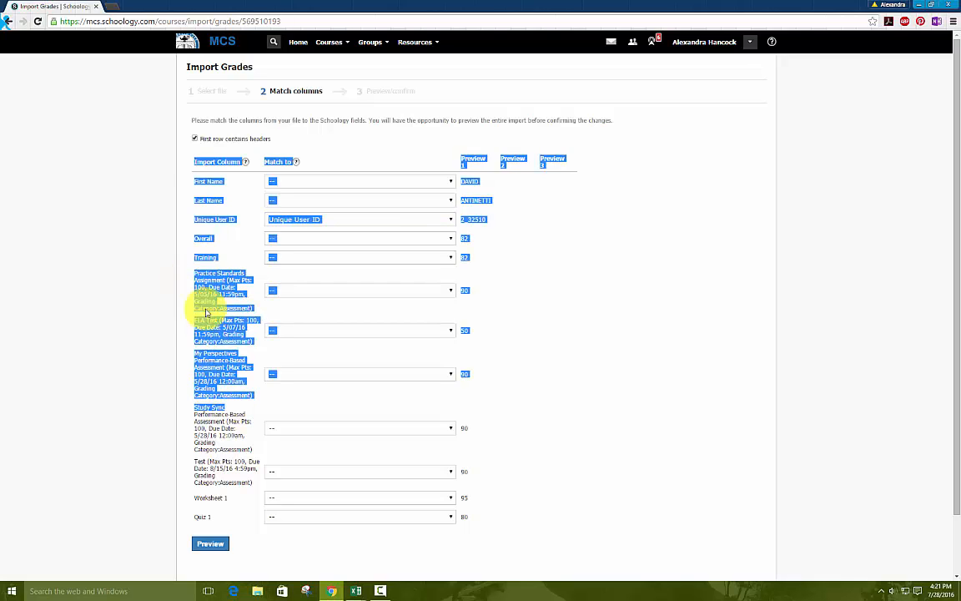
left_click(178, 283)
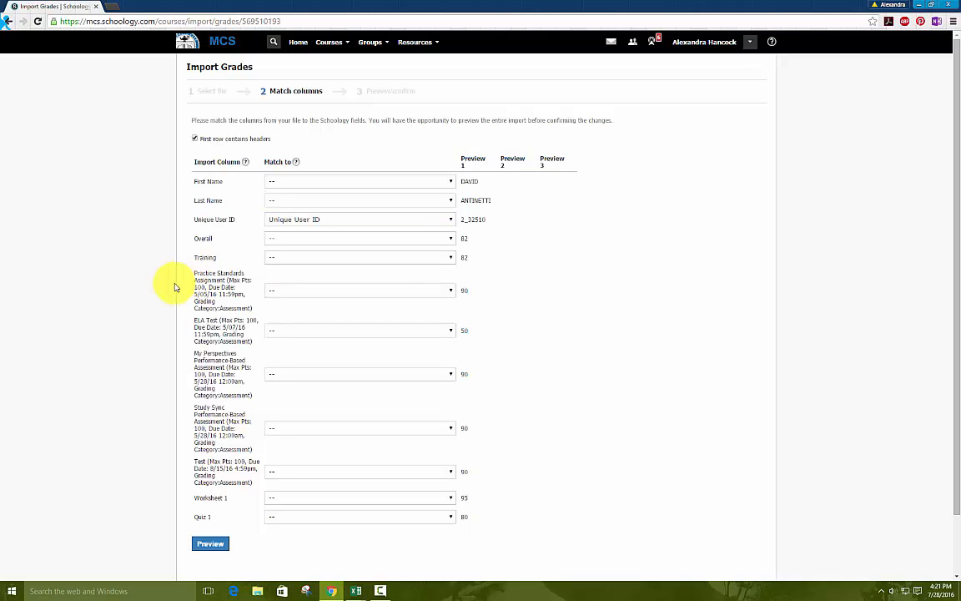
left_click(281, 292)
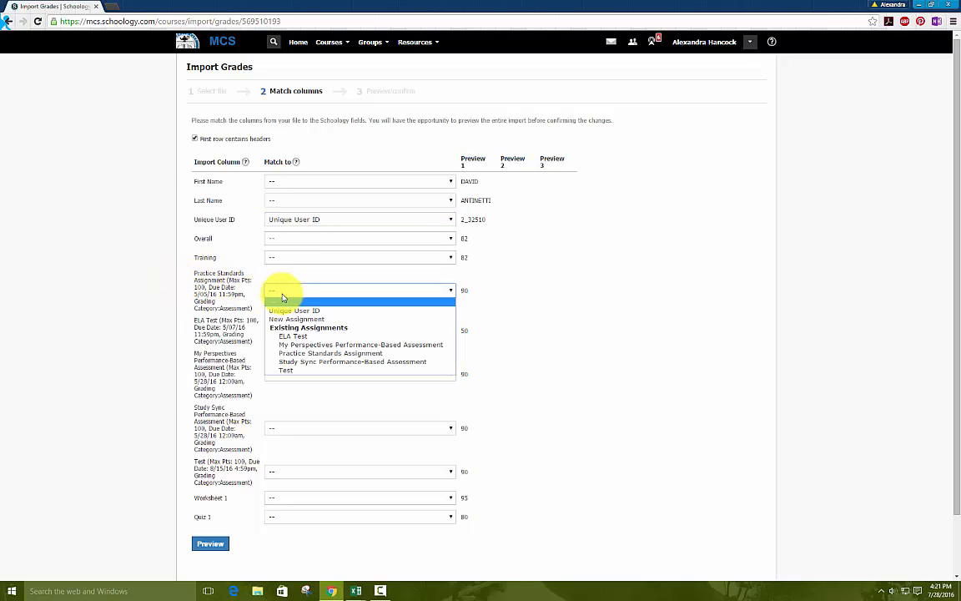
left_click(327, 352)
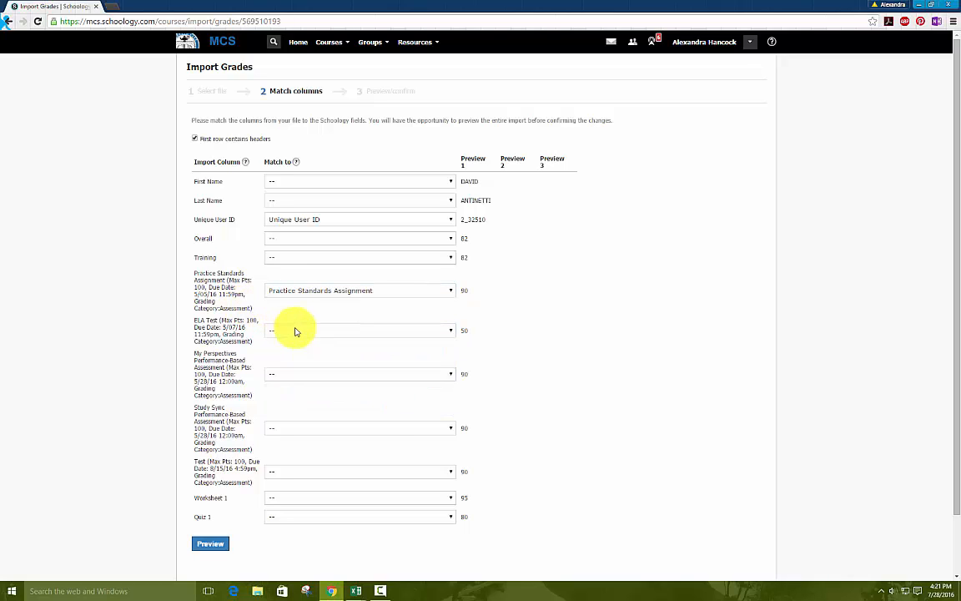
left_click(294, 332)
left_click(302, 379)
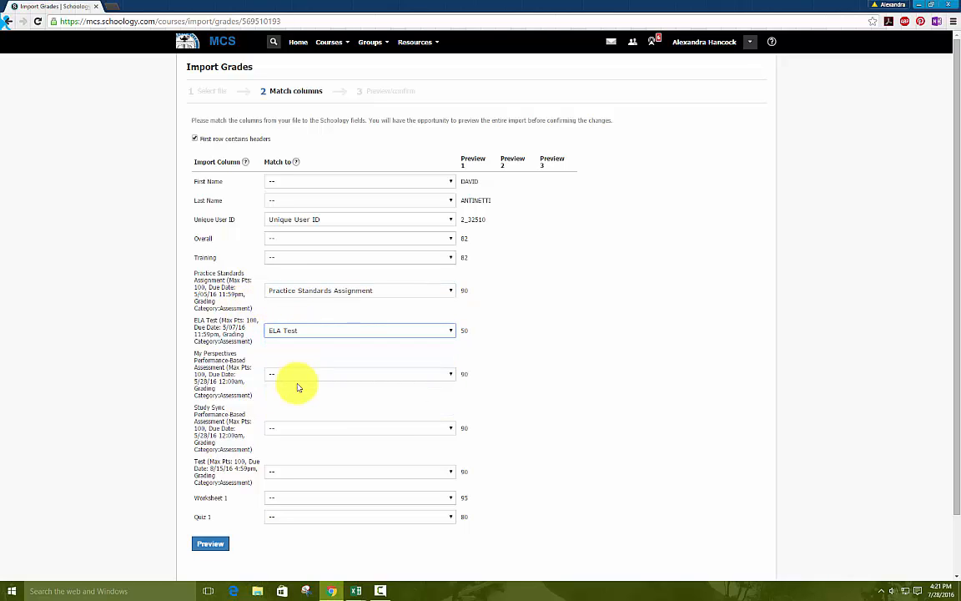
Match the My Perspectives Performance-Based Assessment, Study Sync Performance-Based Assessment and Test import columns to their existing assignments.
left_click(304, 377)
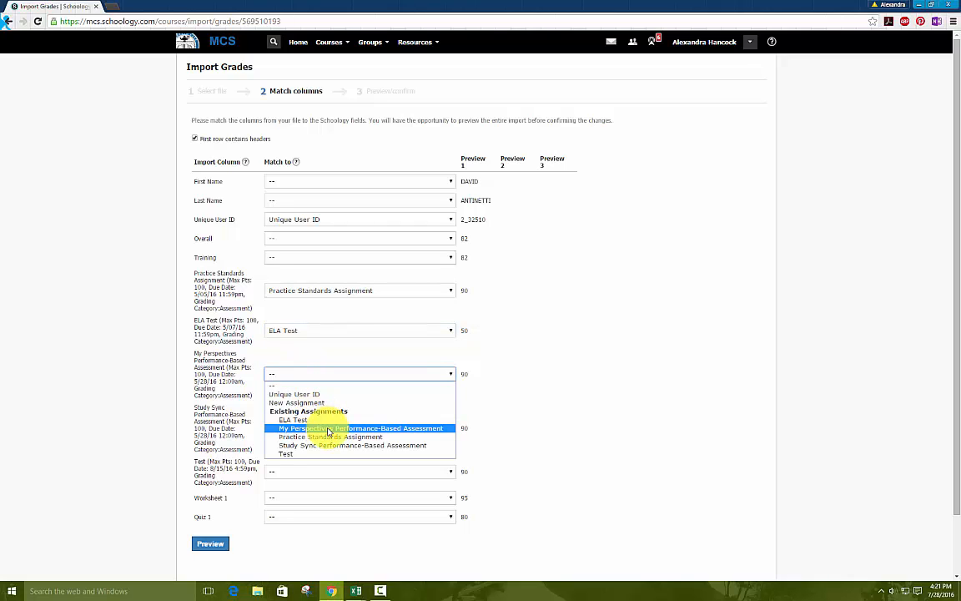
left_click(330, 431)
left_click(315, 429)
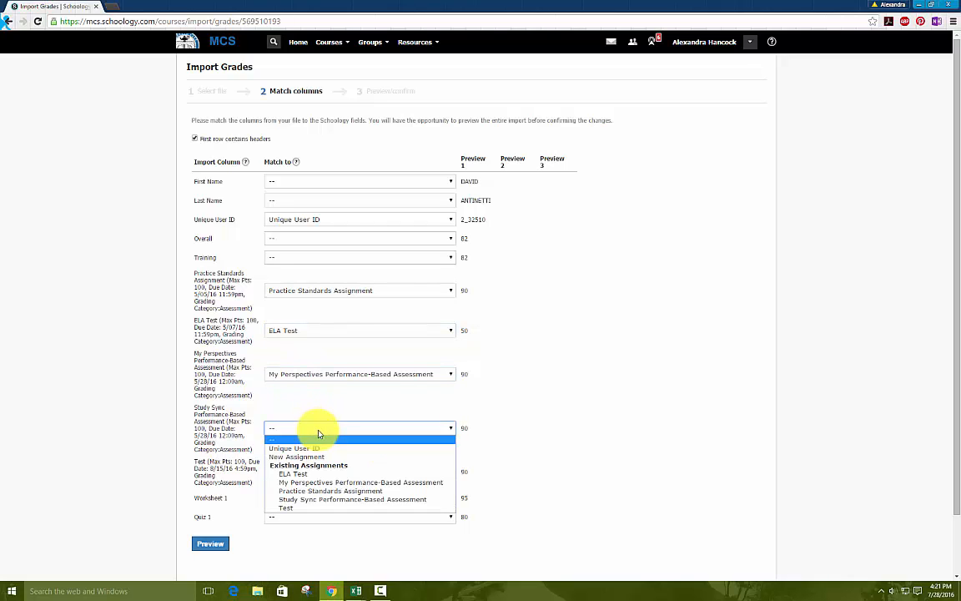
left_click(317, 499)
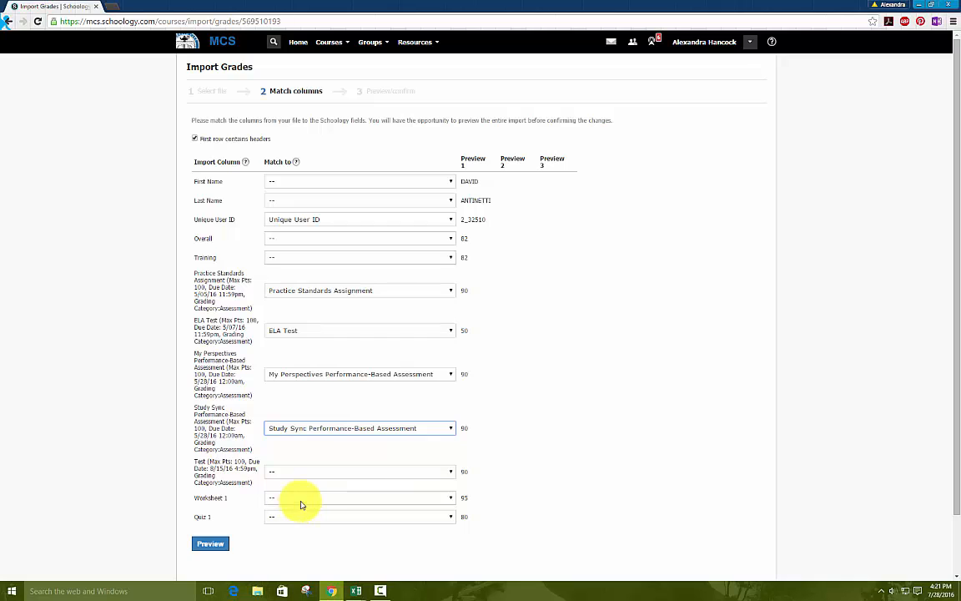
left_click(267, 480)
left_click(275, 551)
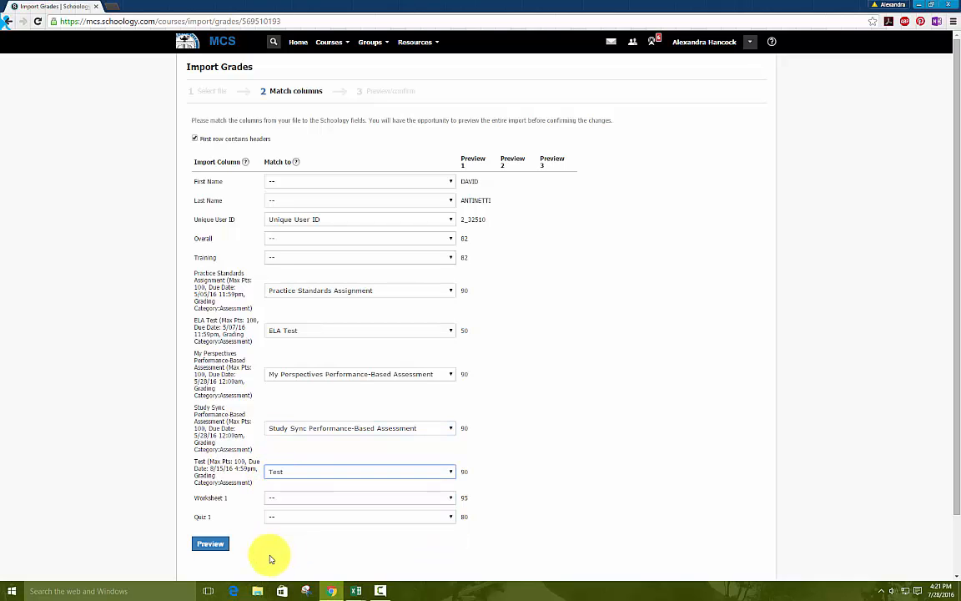
Match both the Worksheet 1 and Quiz 1 import columns to New Assignment.
left_click(271, 498)
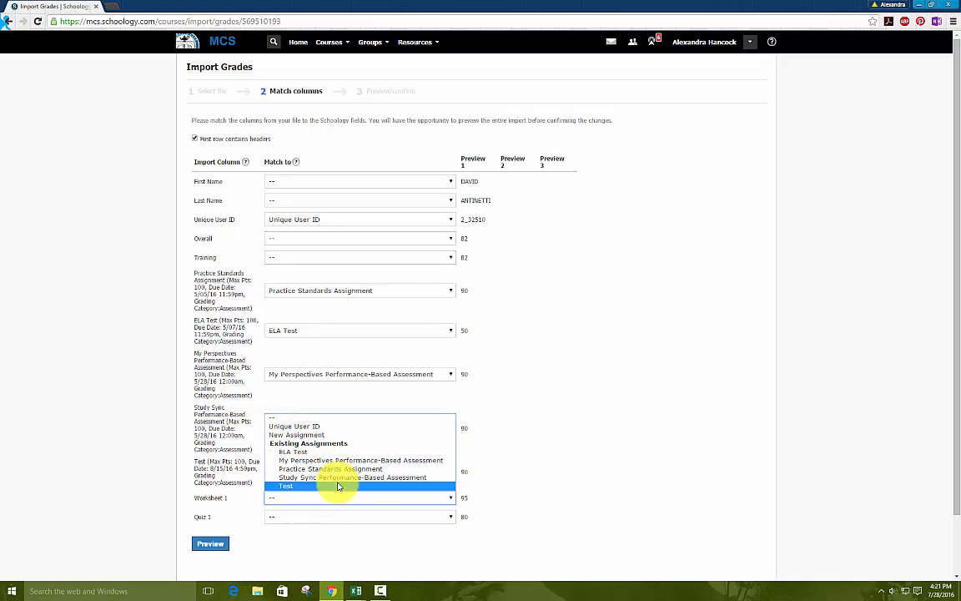
left_click(310, 434)
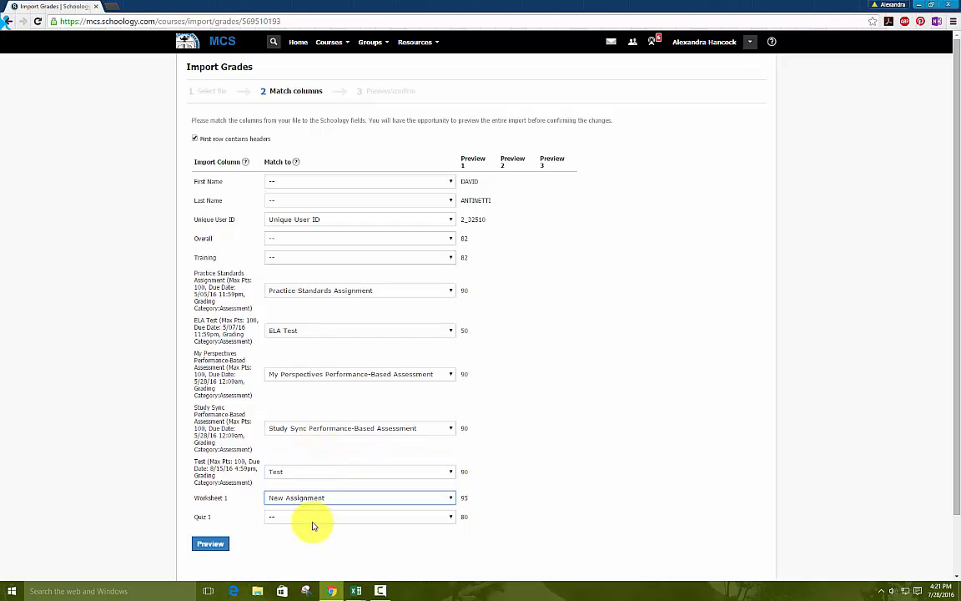
left_click(311, 516)
left_click(338, 454)
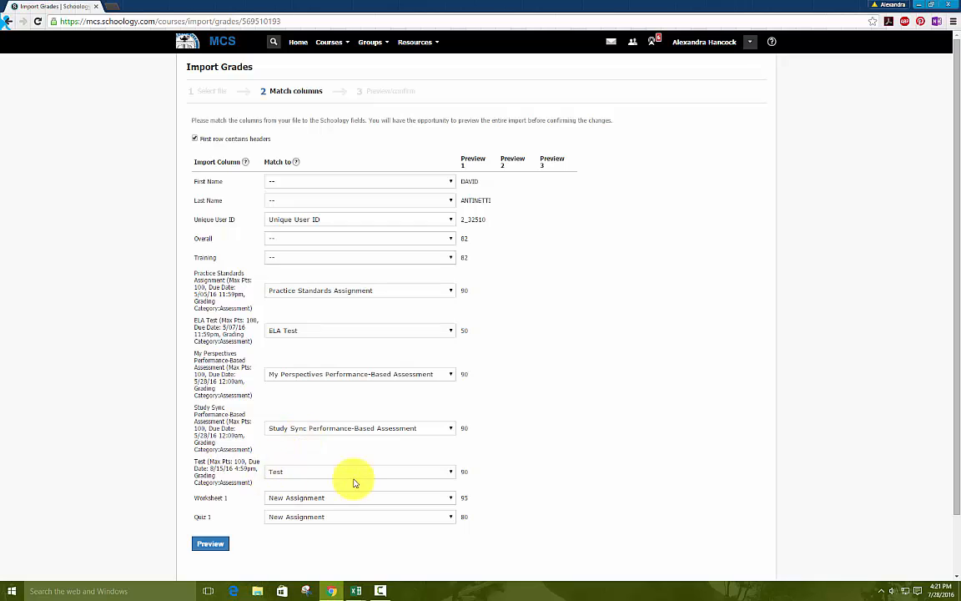
left_click_drag(219, 498, 182, 499)
left_click(220, 513)
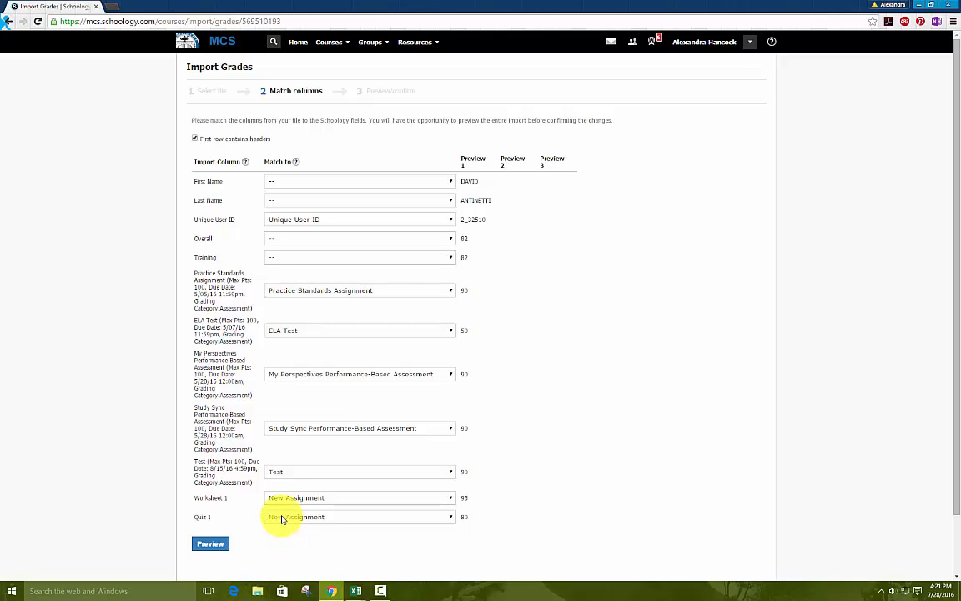
Preview the matched grades, review the Worksheet 1 entry, and confirm the import into the gradebook.
left_click(214, 546)
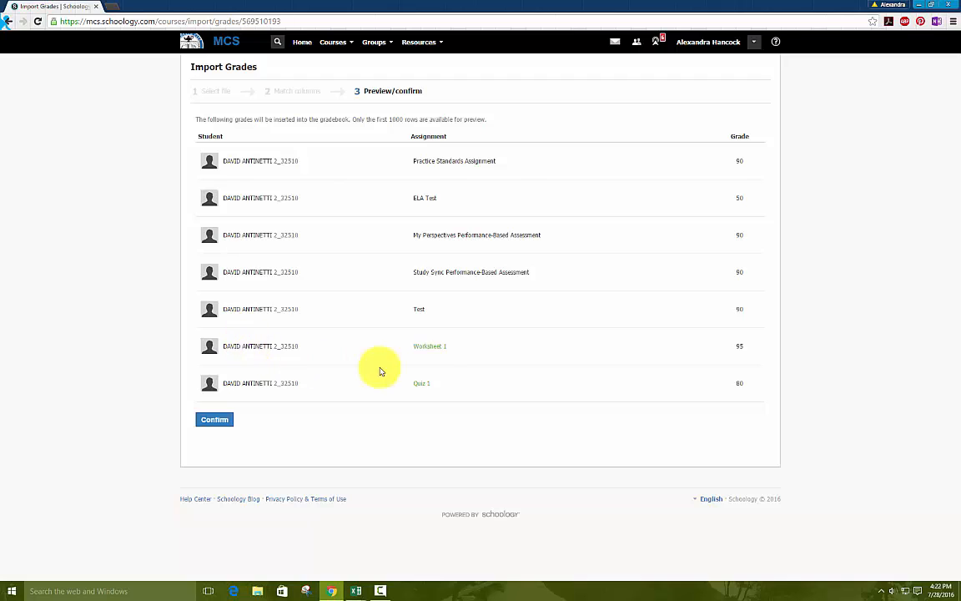
left_click_drag(408, 346, 459, 345)
double_click(741, 345)
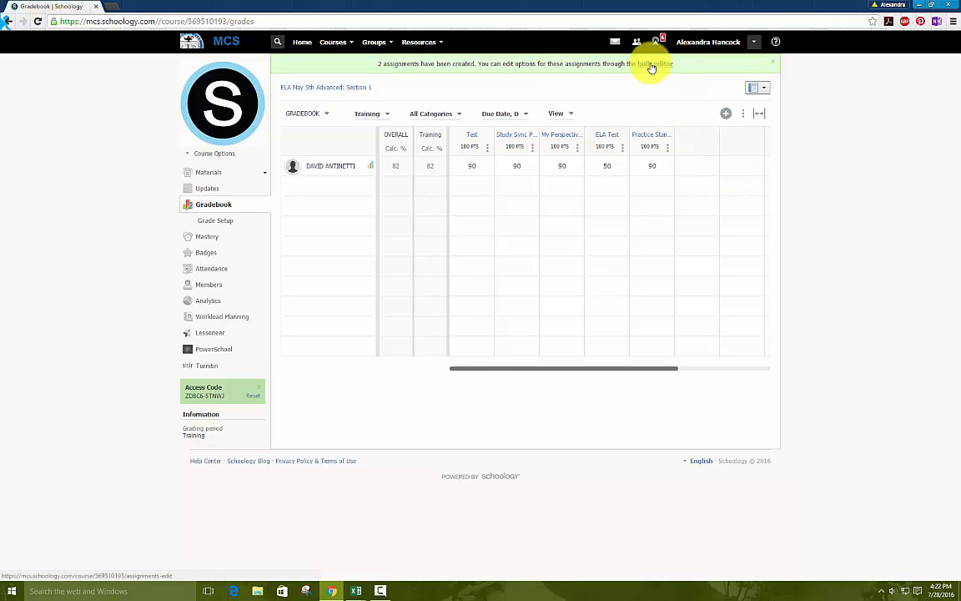
Open the gradebook's Bulk Edit page and set the category of Quiz 1 and Worksheet 1 to Assessment.
left_click(743, 114)
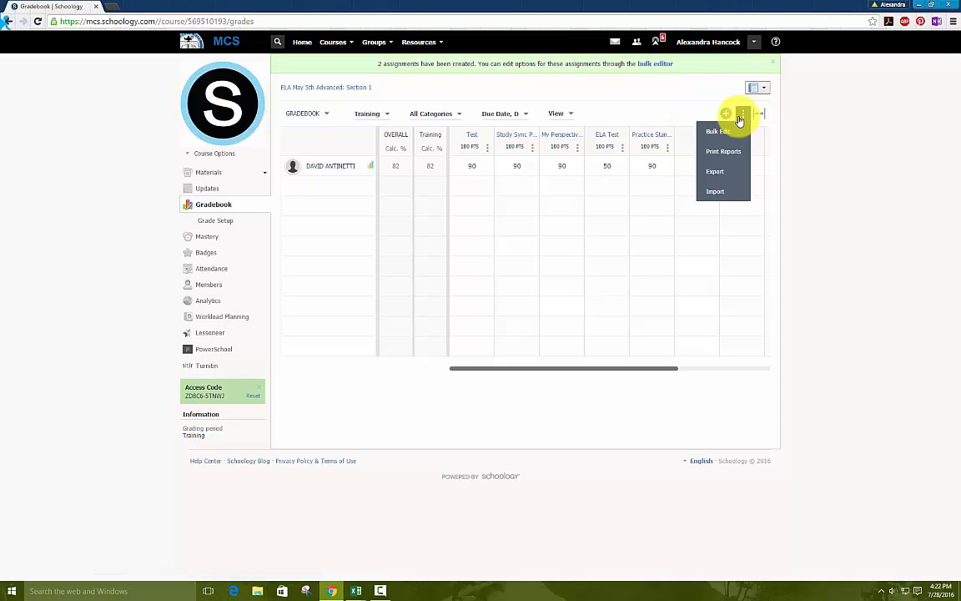
left_click(719, 132)
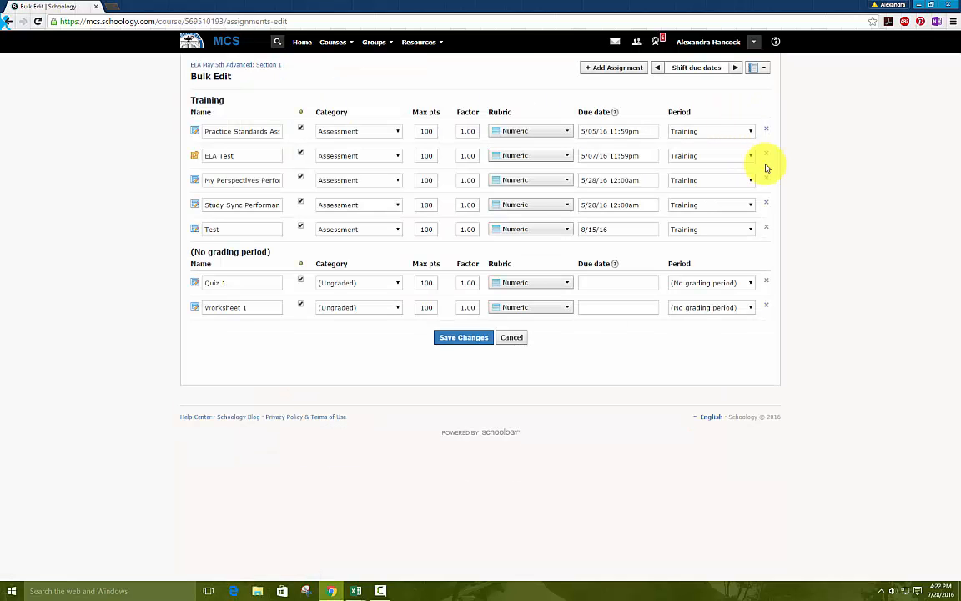
triple_click(209, 100)
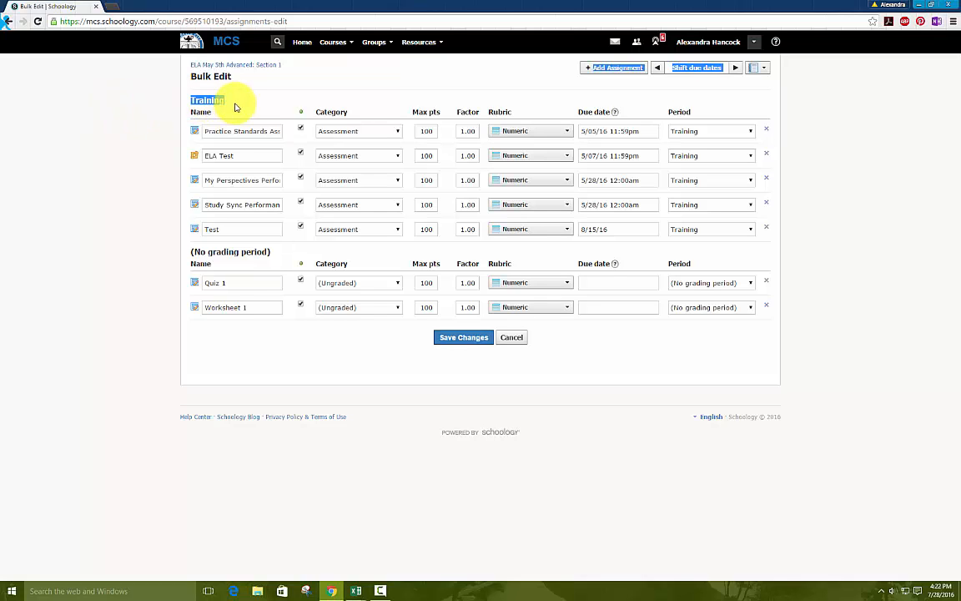
left_click_drag(236, 107, 242, 275)
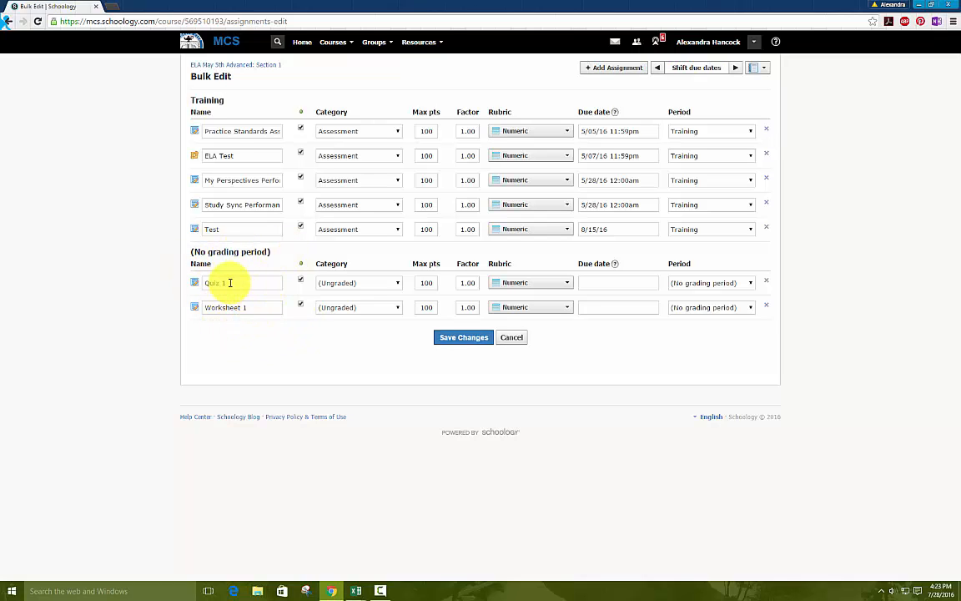
left_click(363, 287)
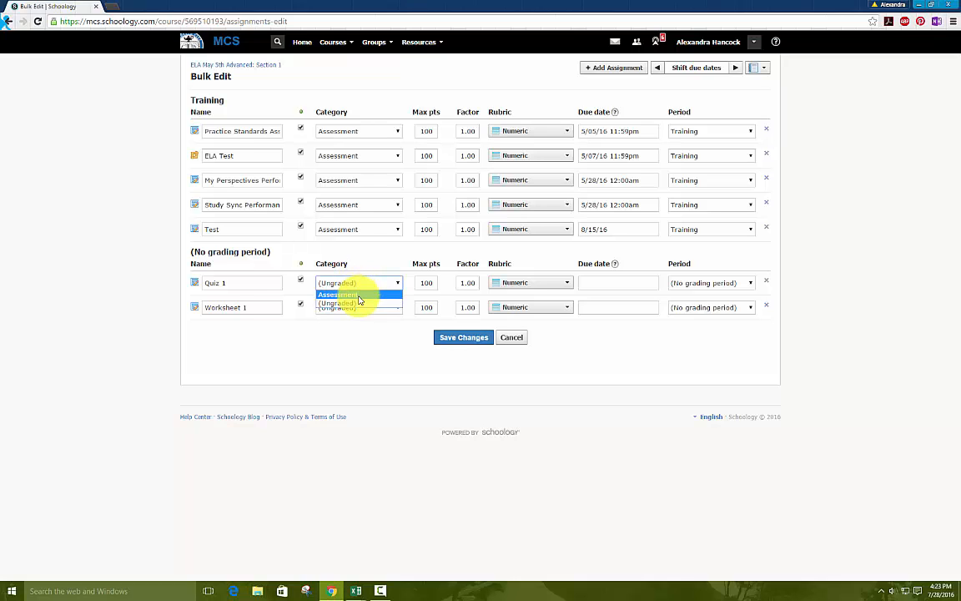
left_click(354, 294)
left_click(343, 307)
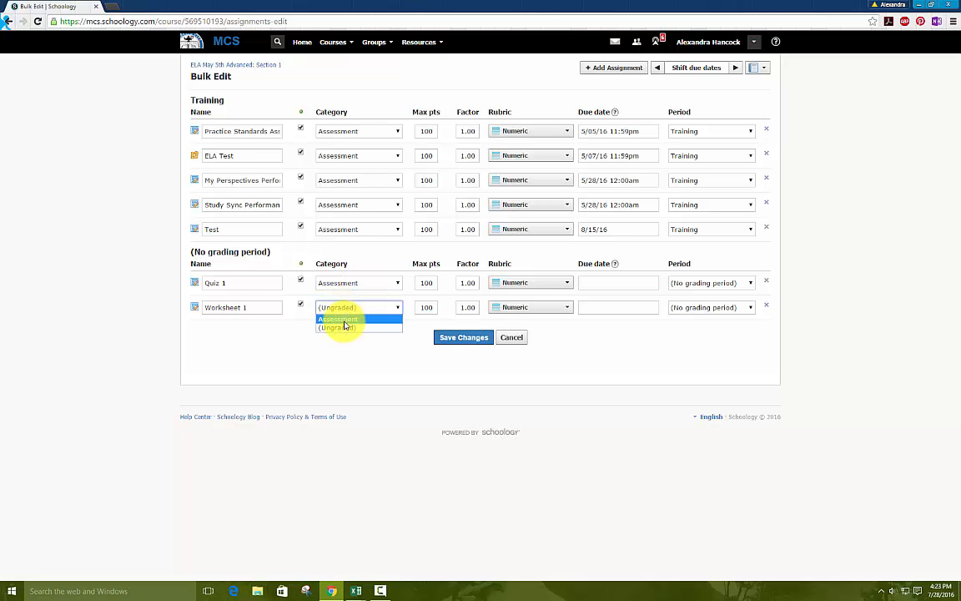
left_click(340, 318)
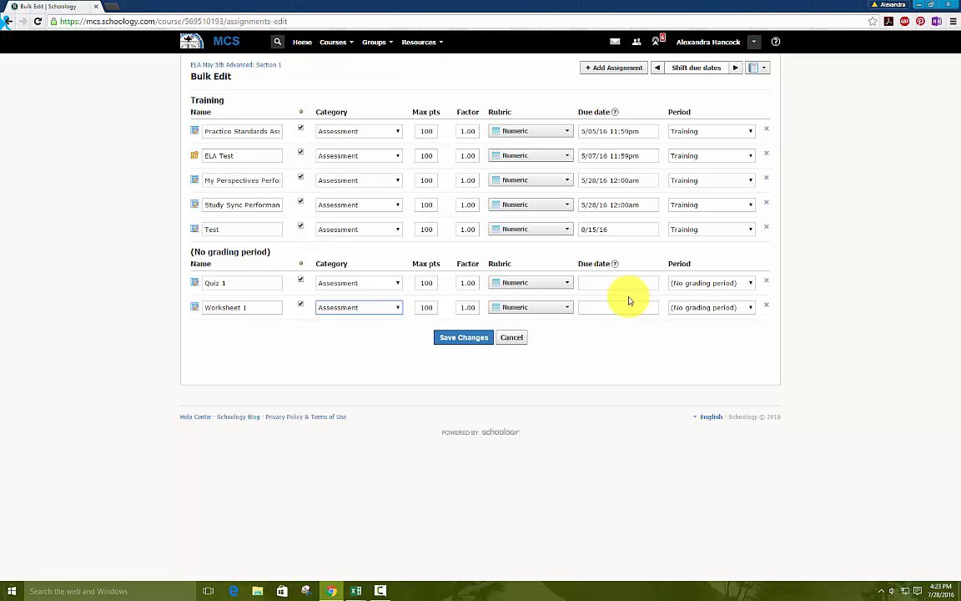
Set the grading period of Quiz 1 and Worksheet 1 to Training, save the changes, and return to the course gradebook.
left_click(701, 284)
left_click(691, 294)
left_click(694, 308)
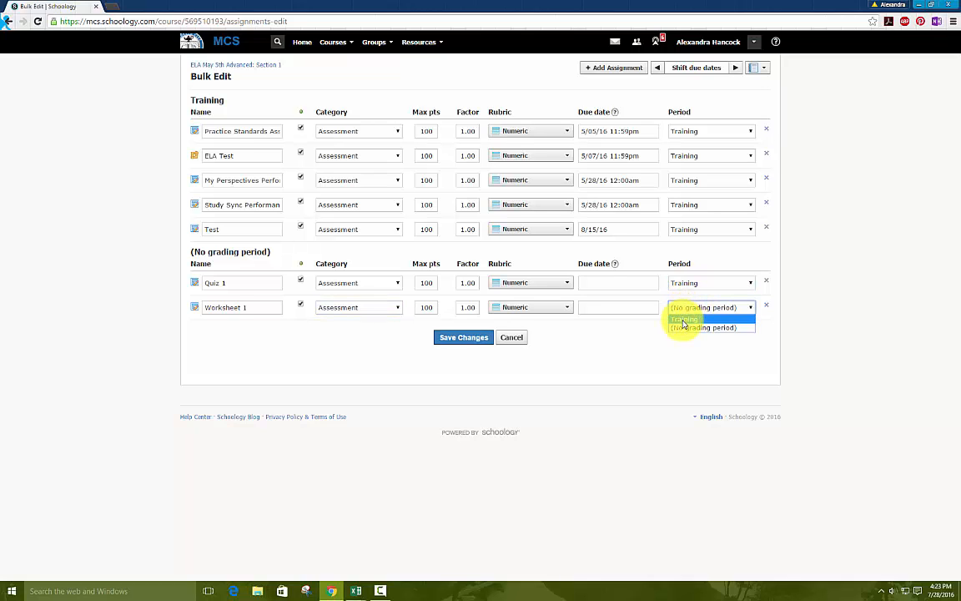
left_click(682, 321)
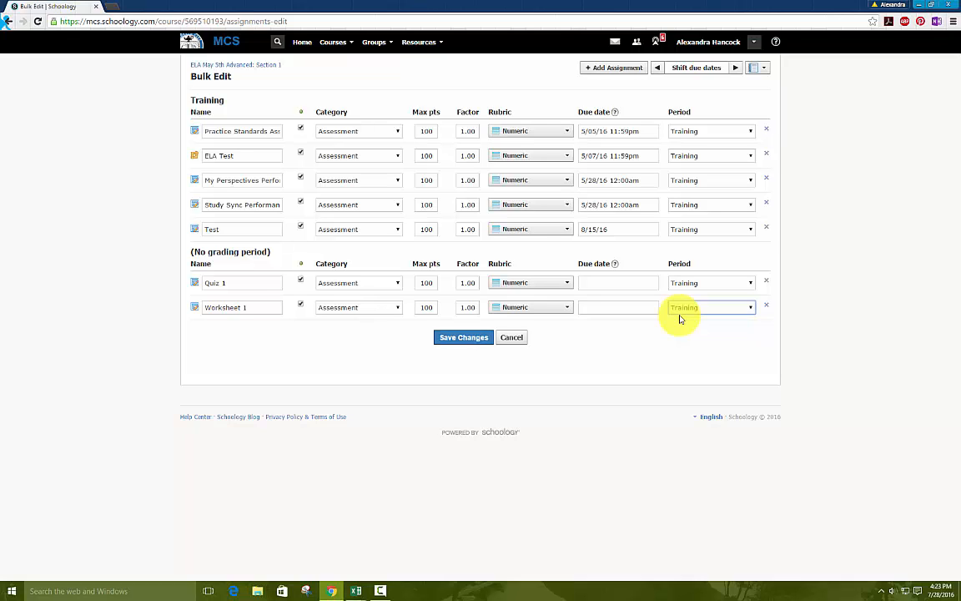
left_click(462, 338)
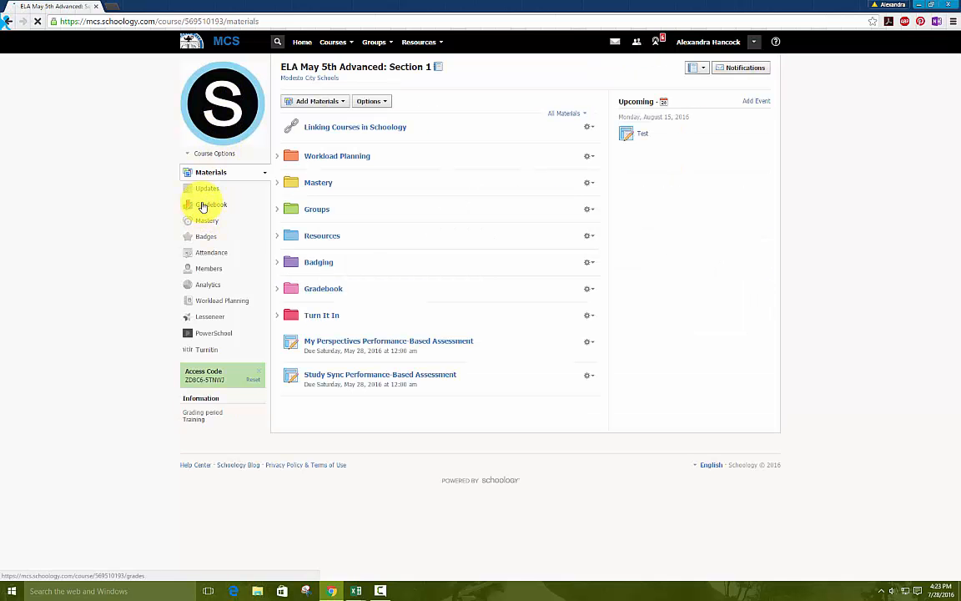
left_click(203, 206)
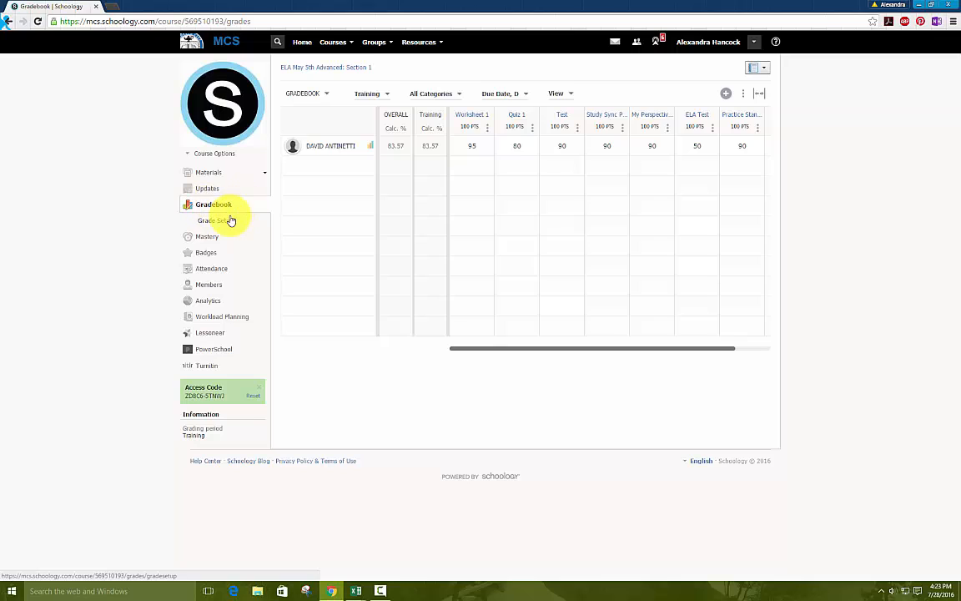